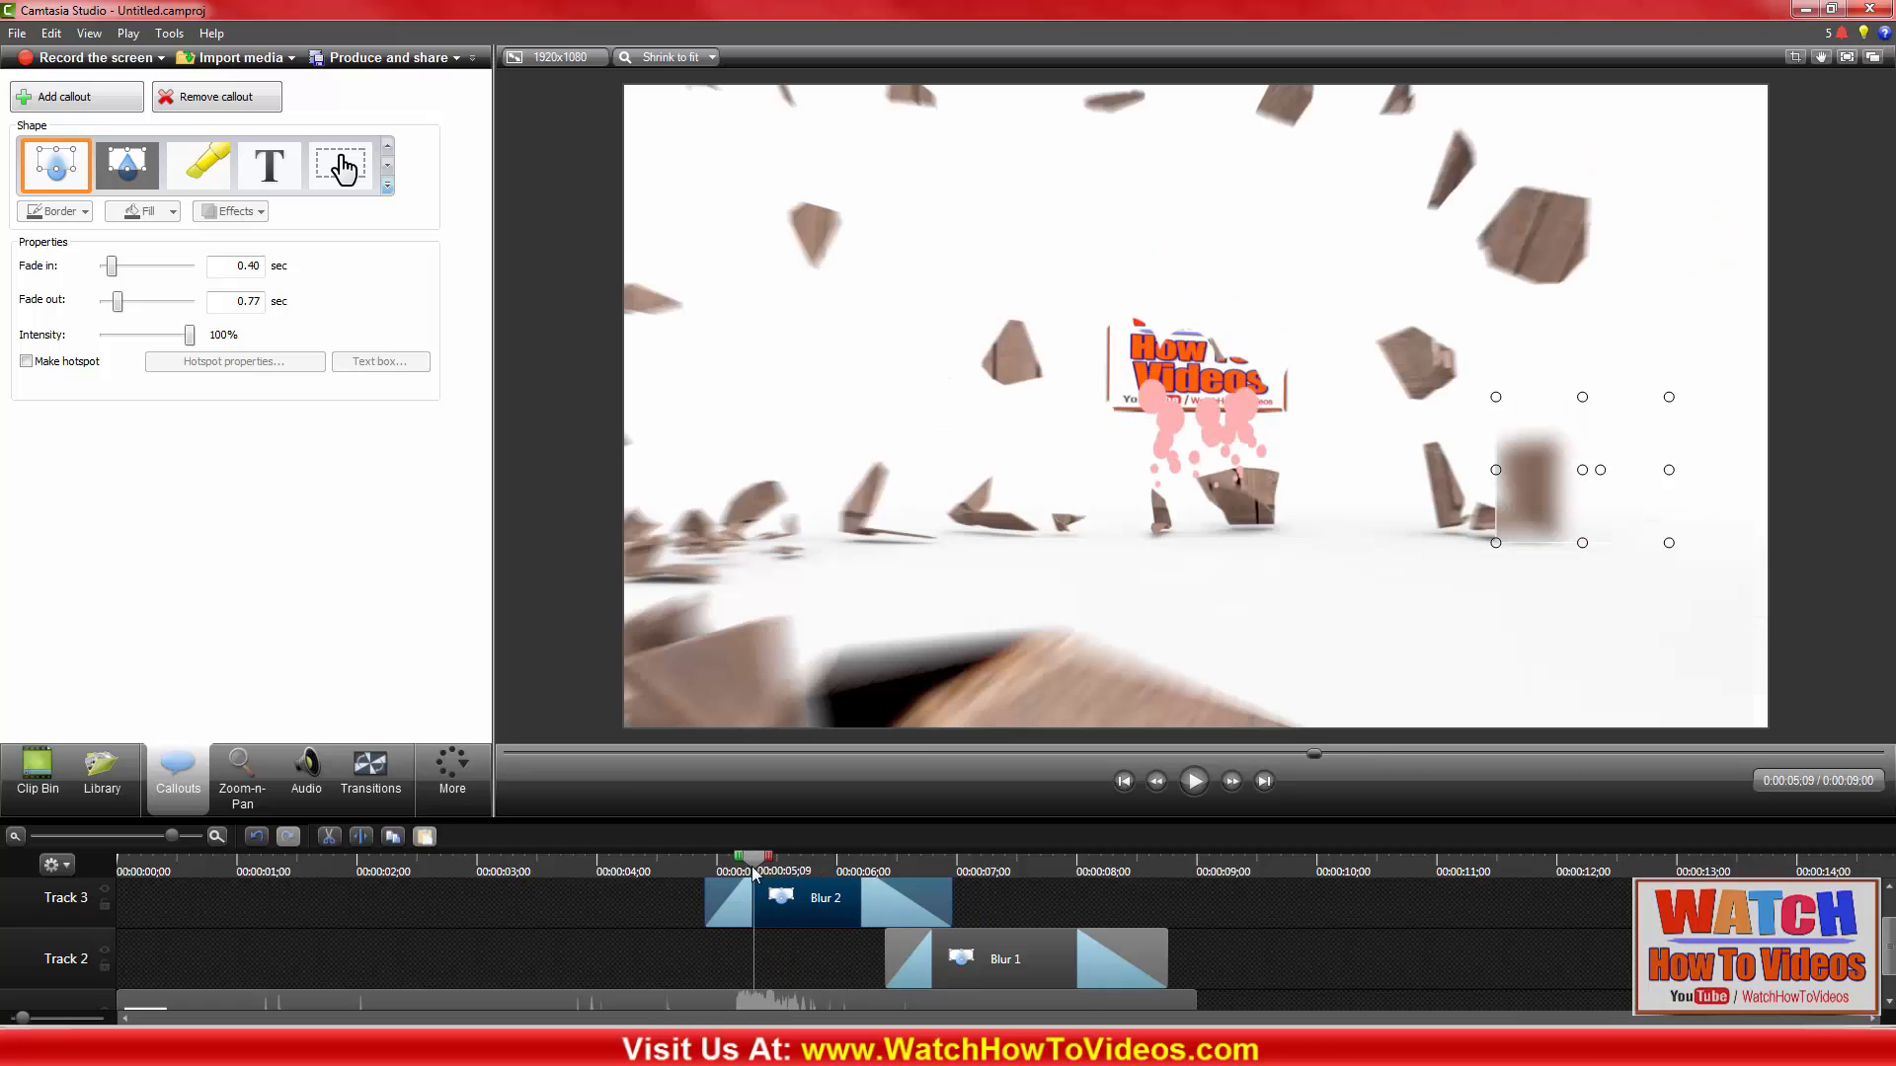
Shift the Blur 2 callout on Track 3 to start at about 0:00:05;09 and check a later point on the timeline
left_click_drag(800, 901, 821, 862)
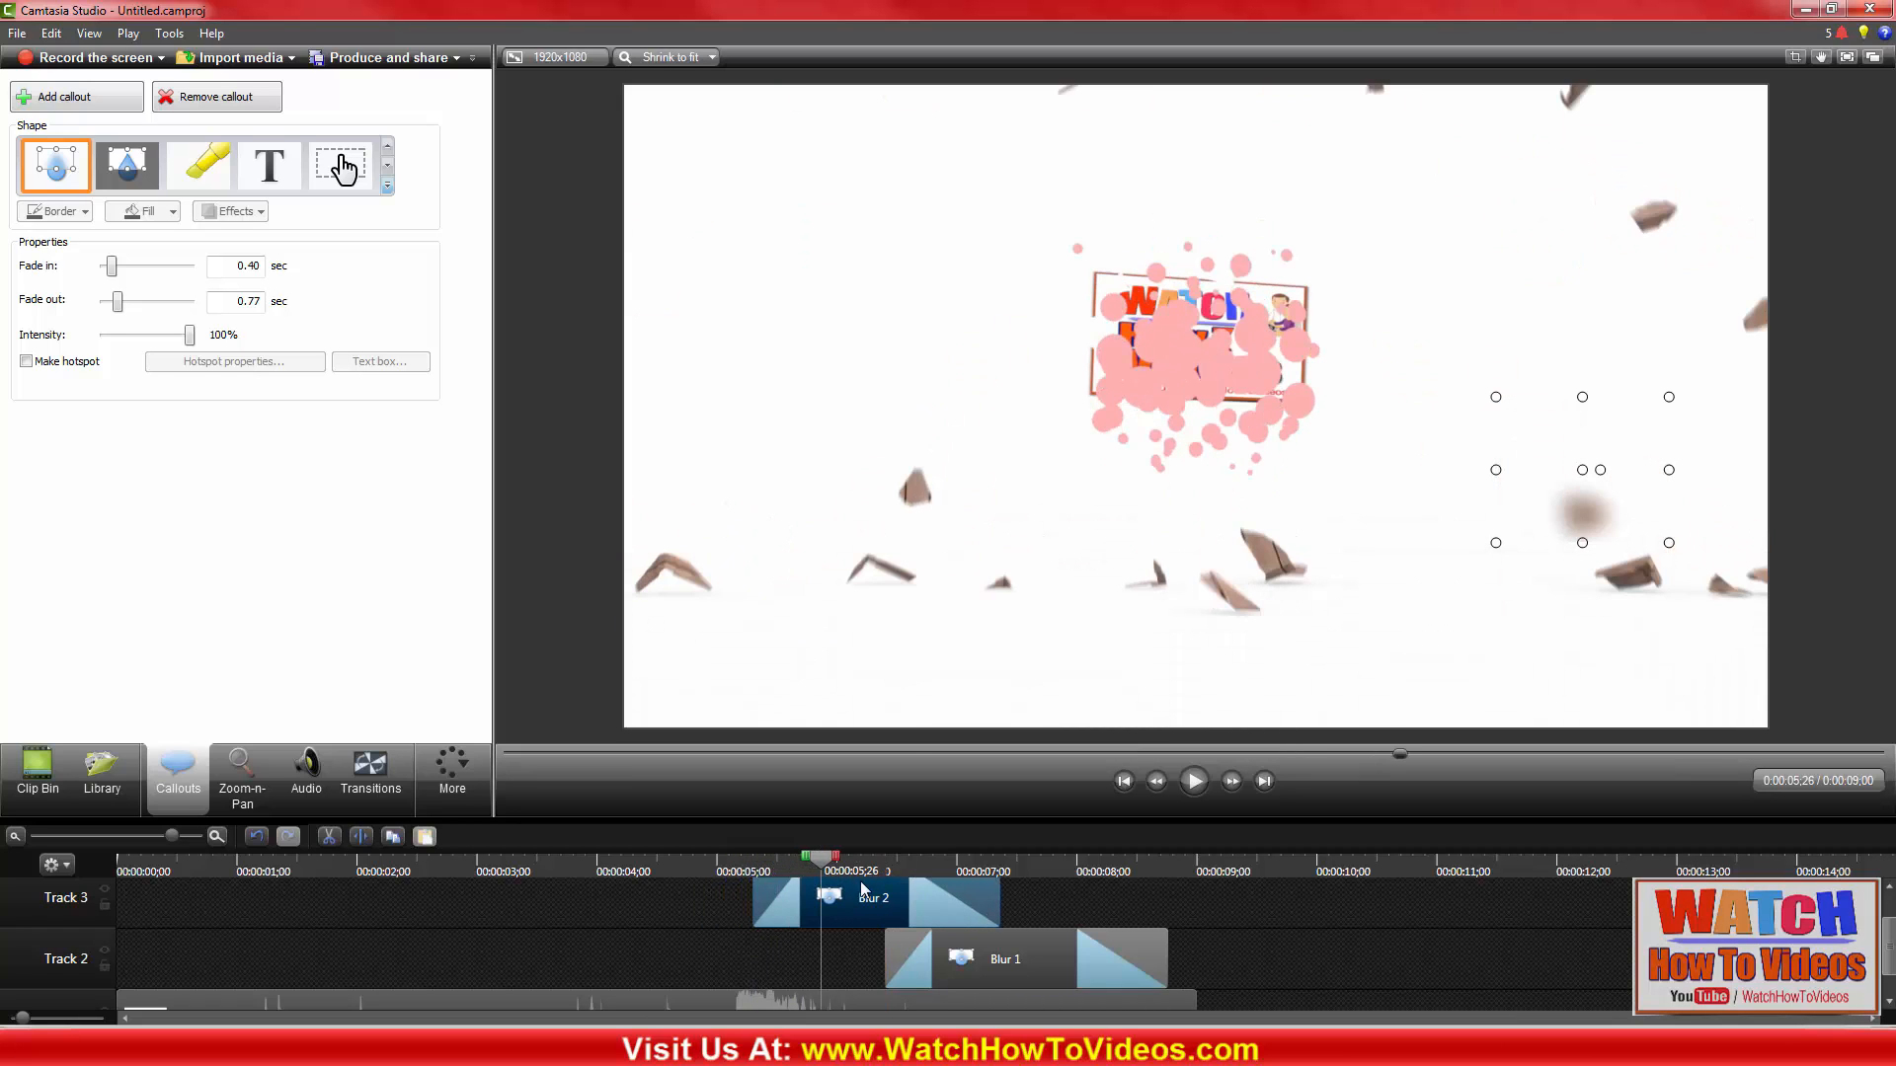
left_click(1041, 869)
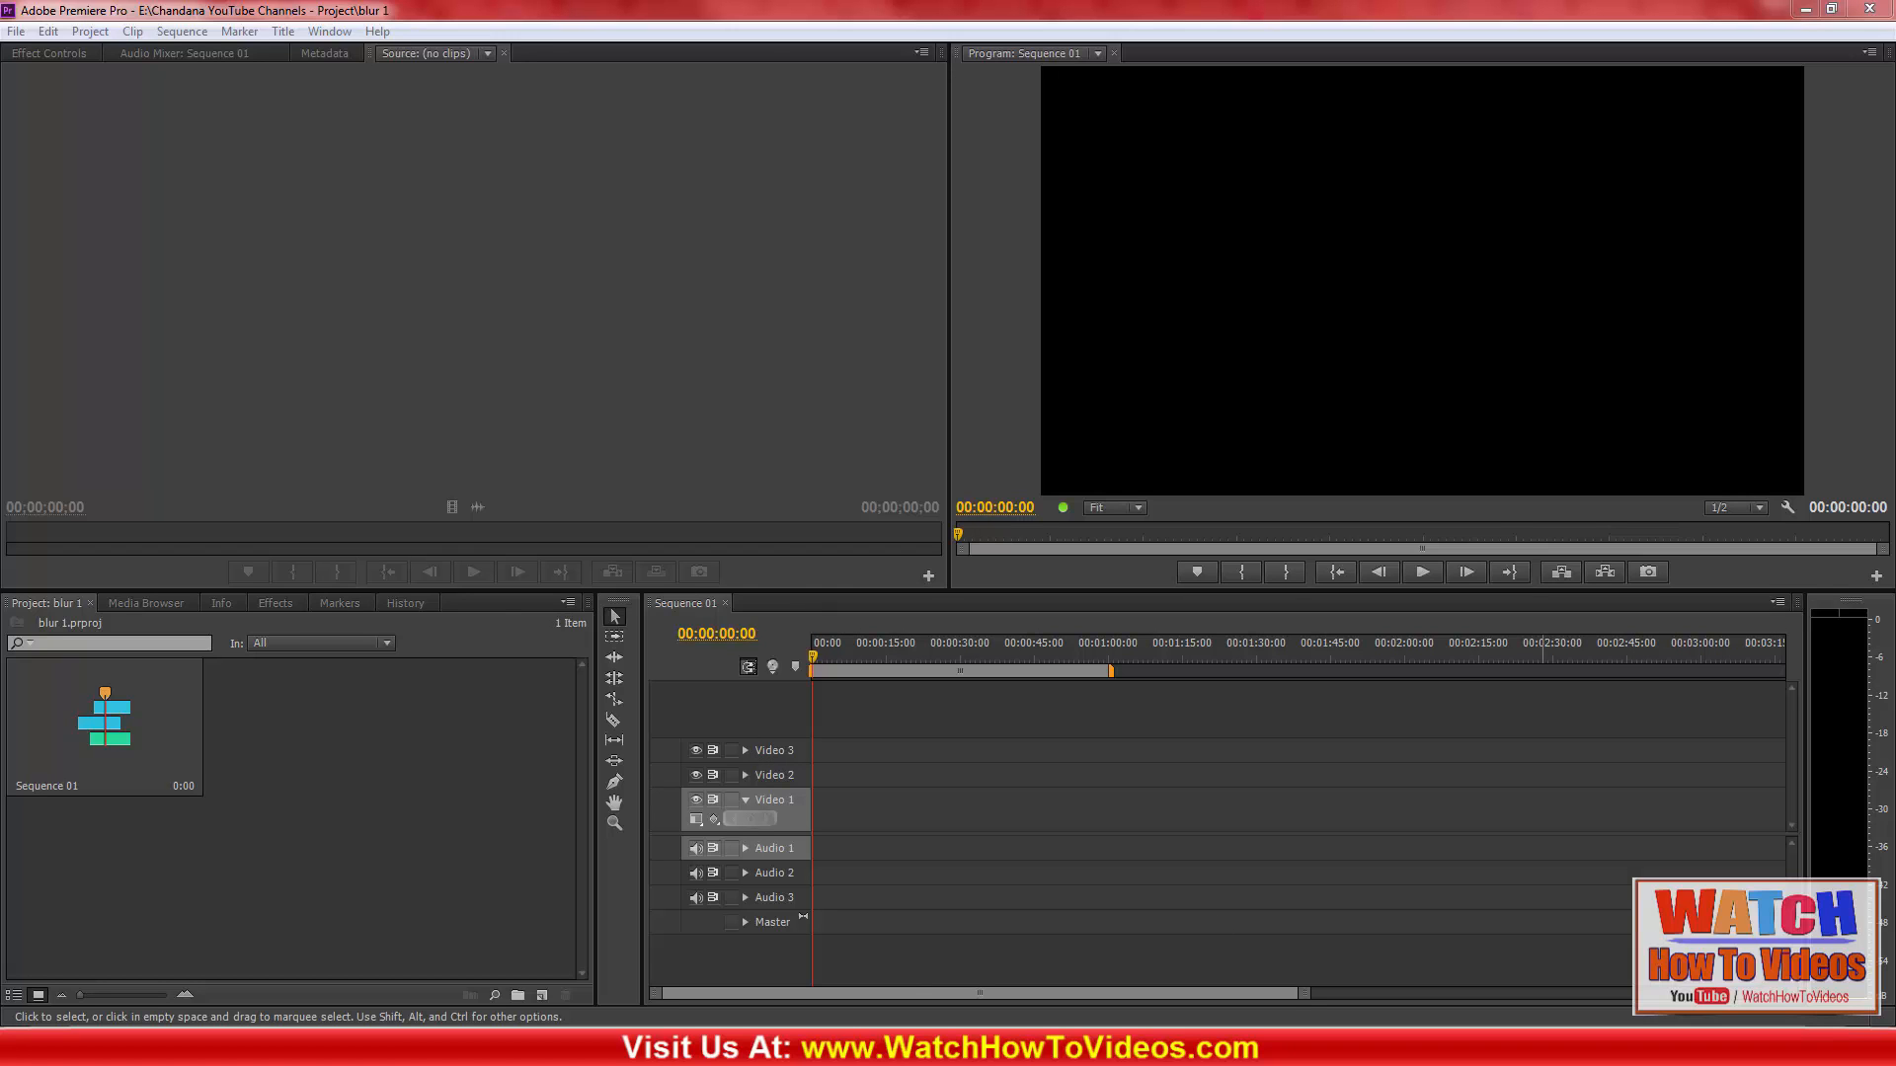
Switch to Adobe Premiere Pro, import the VIDDYOZE box logo clip into the project and place it at the start of Video 1
left_click_drag(292, 733, 263, 770)
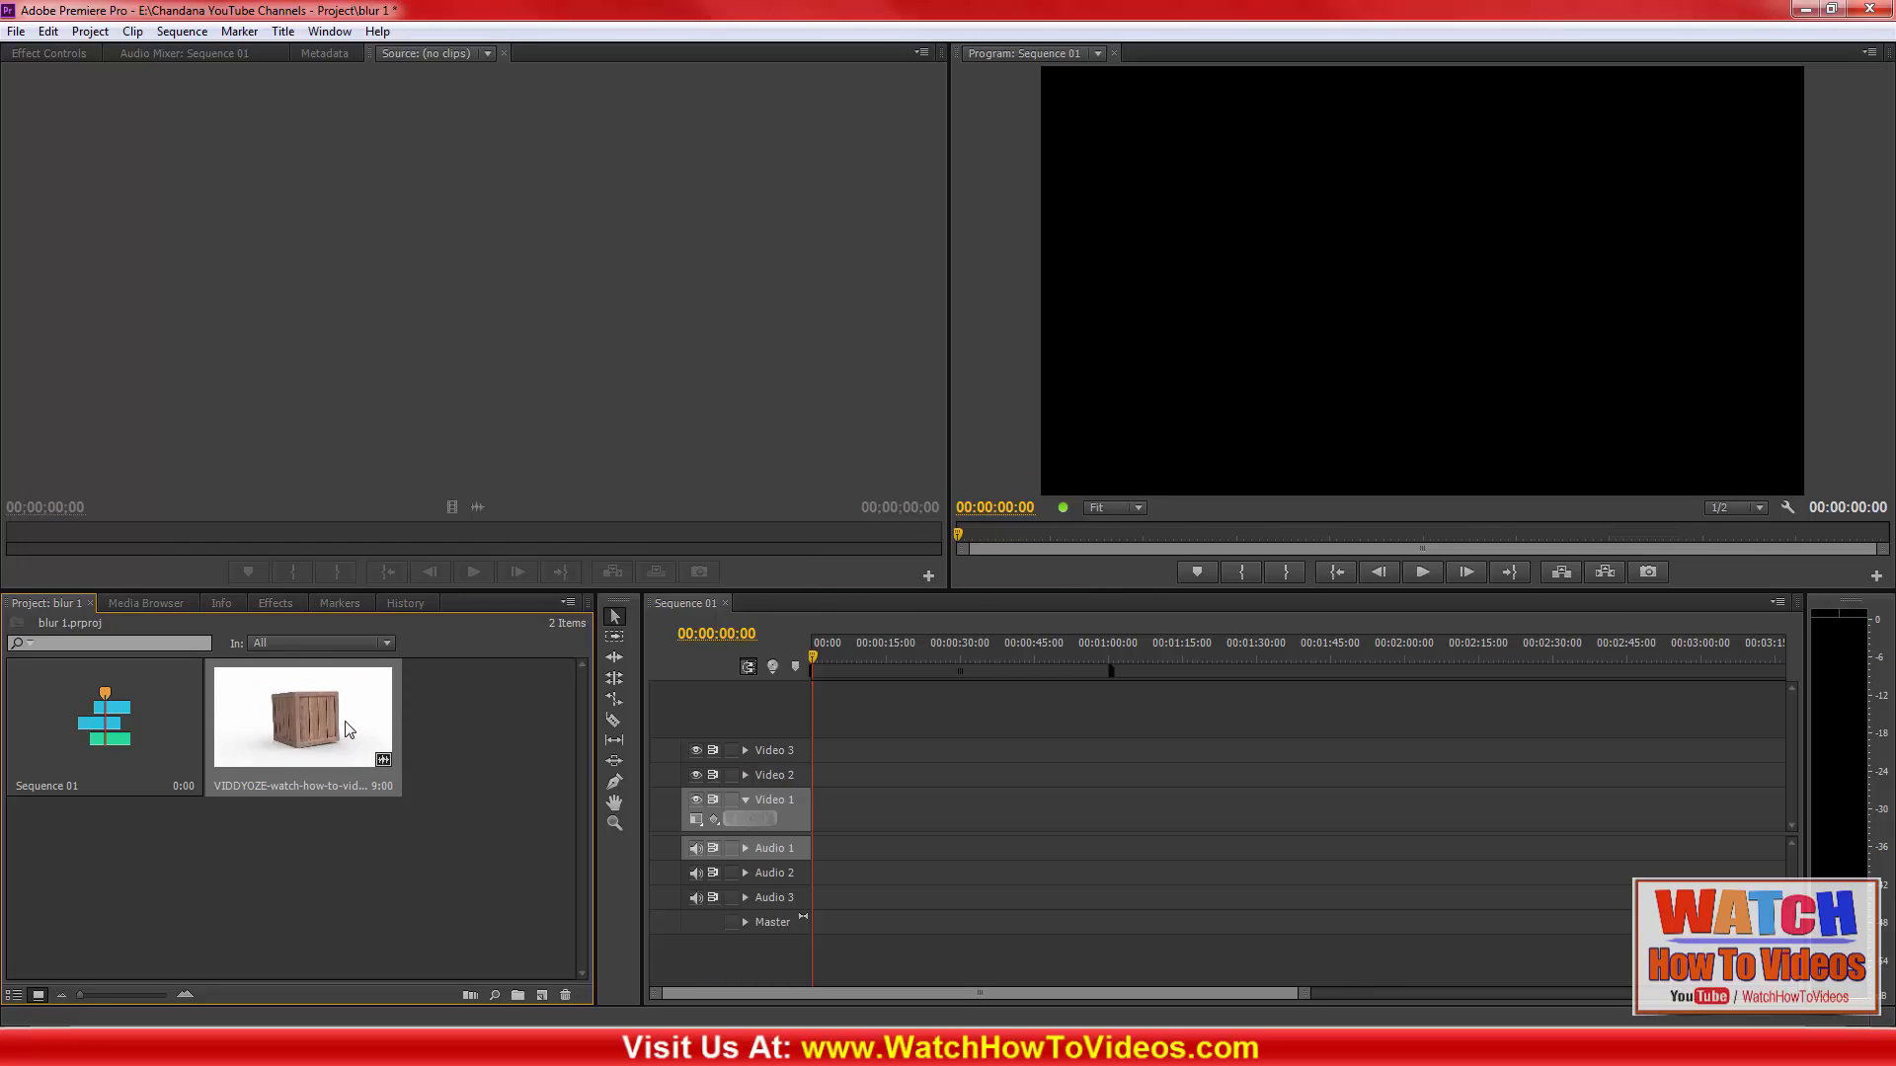
left_click_drag(305, 713, 815, 809)
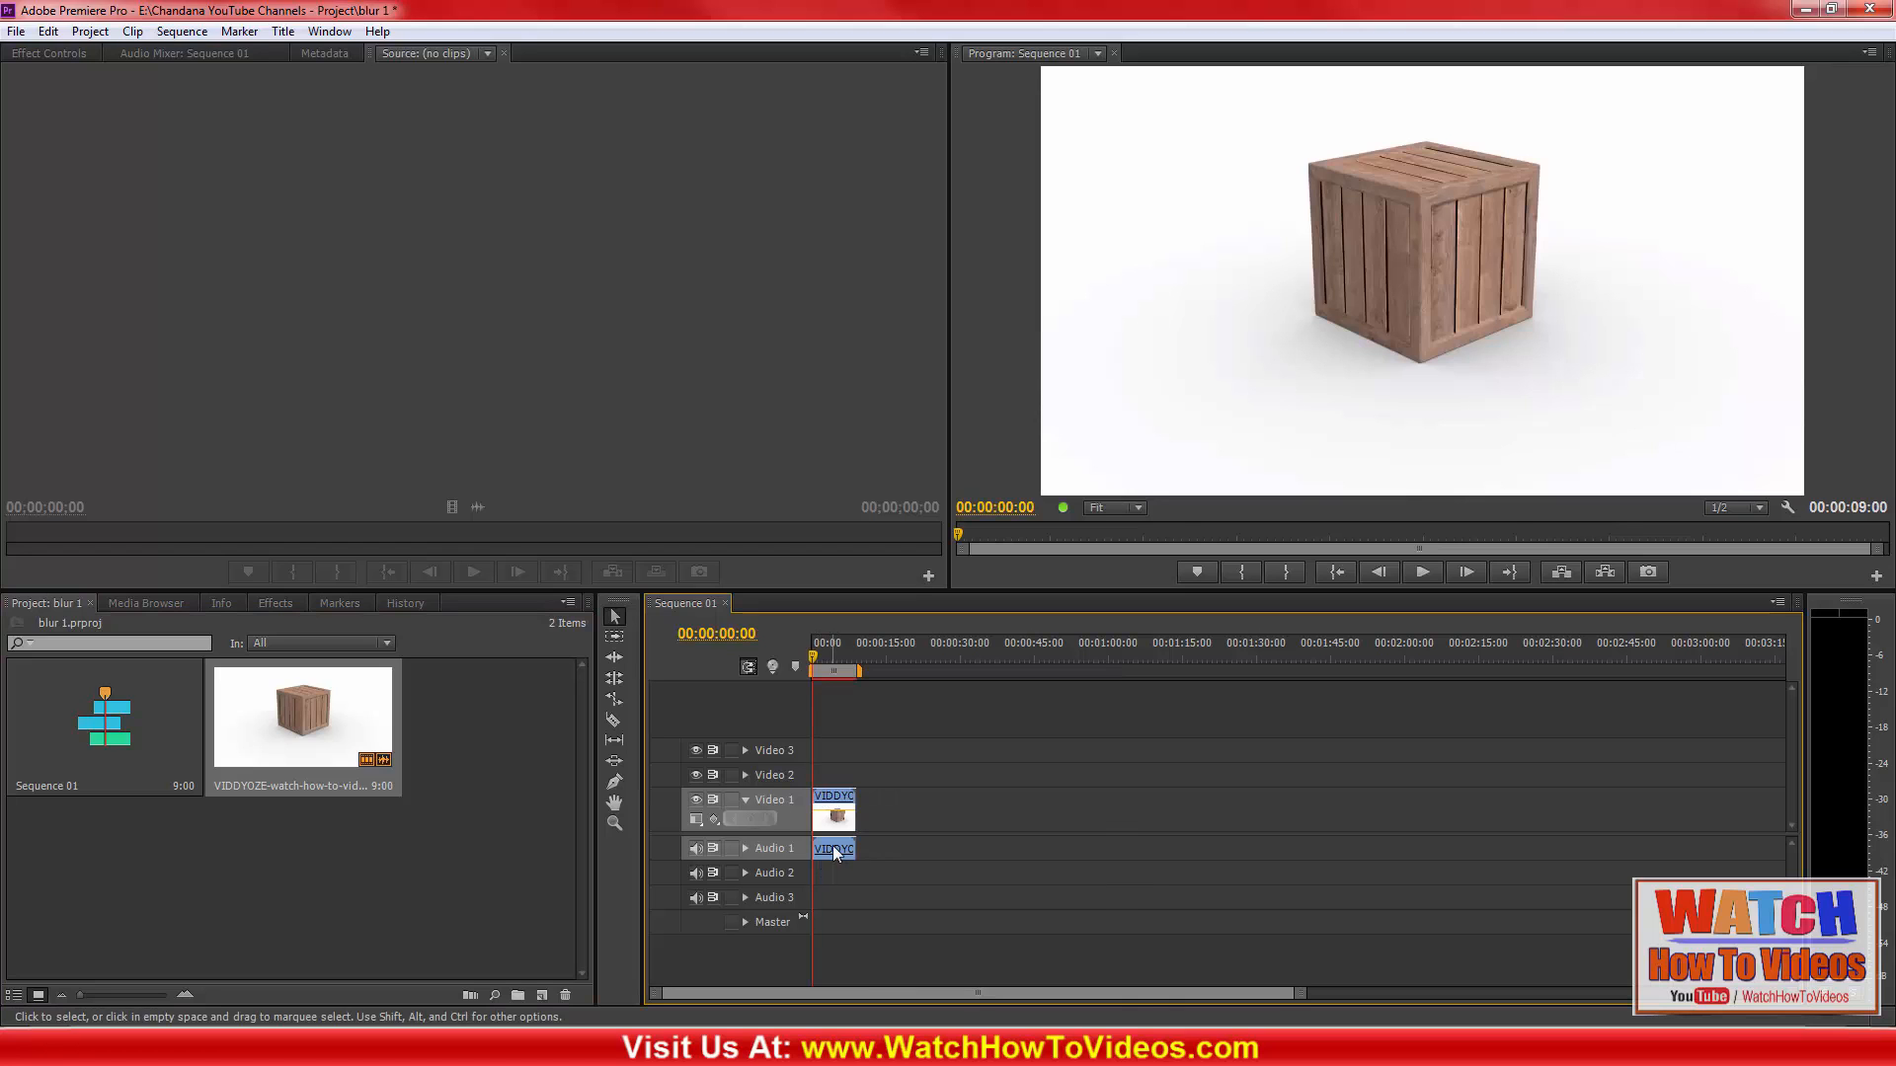
Replace the clip in Sequence 01 with only the source clip's video, placed at the start of Video 1
double_click(311, 708)
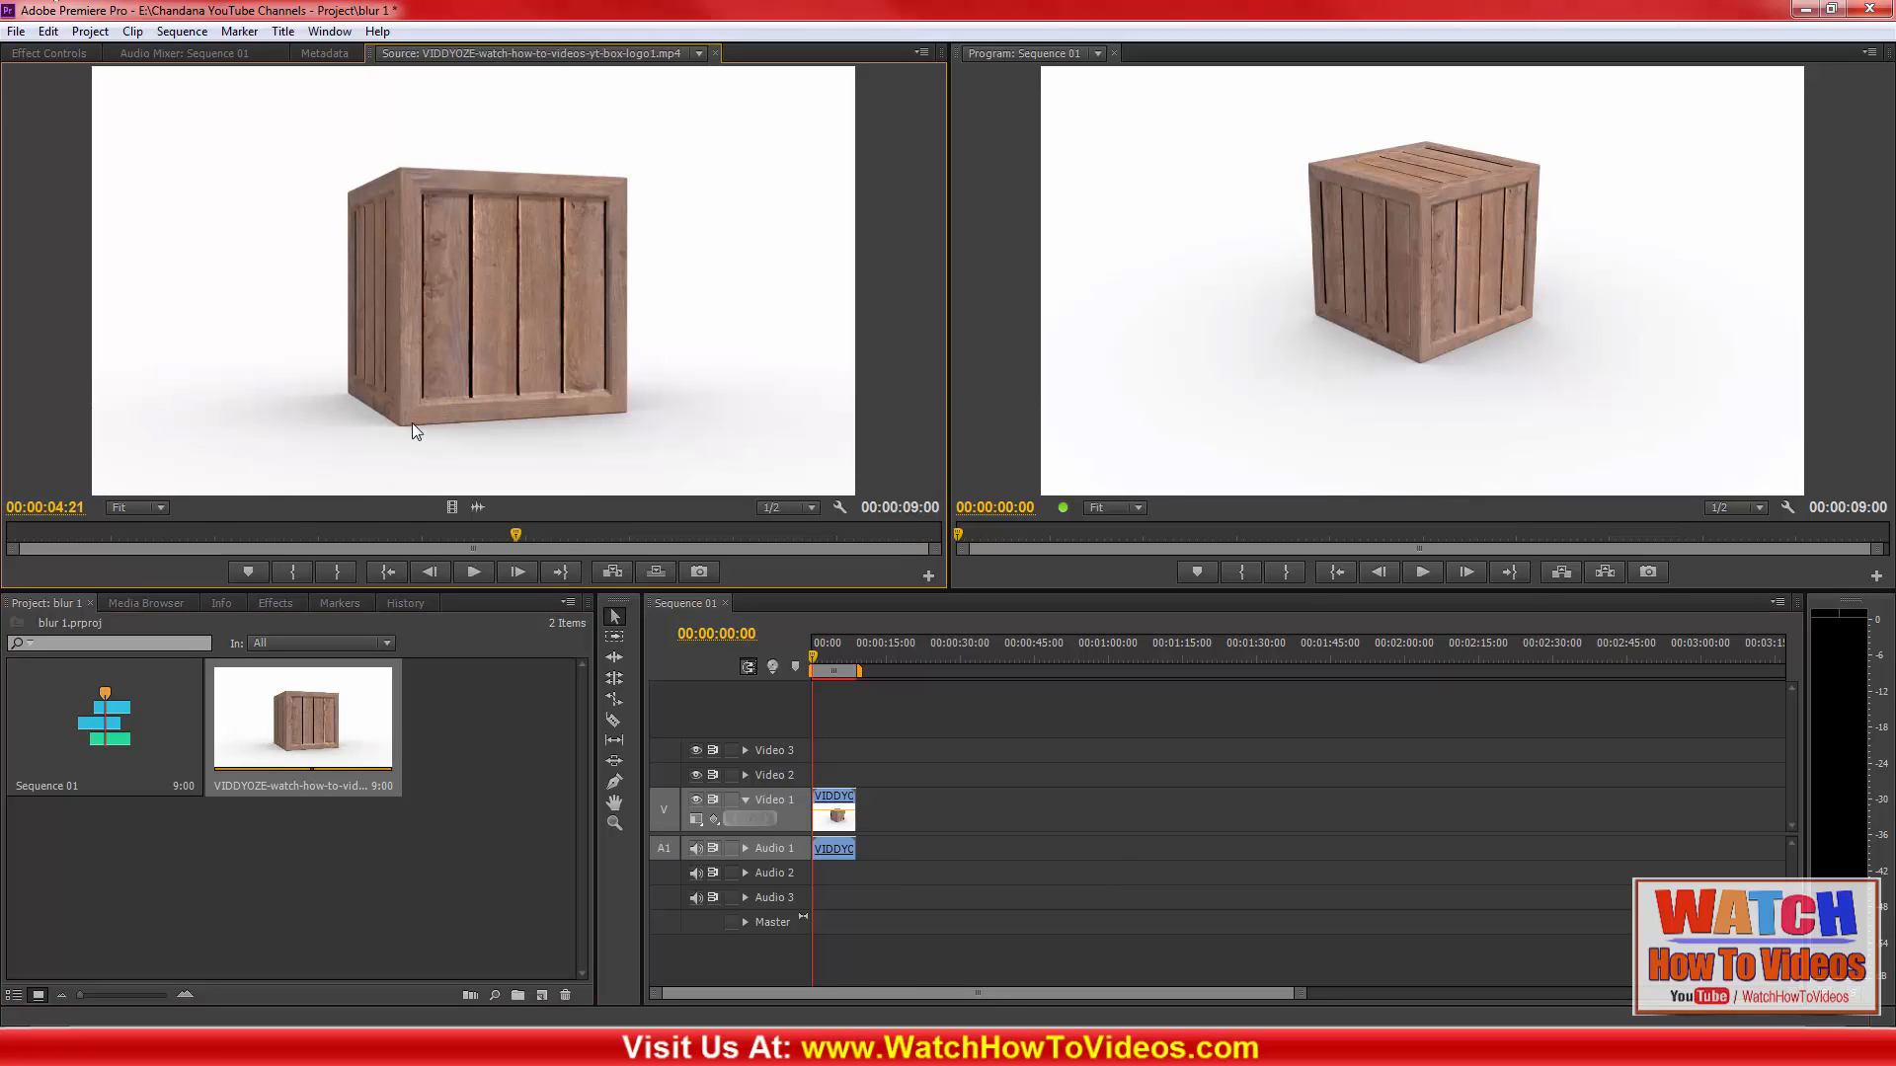
left_click(826, 828)
key("Delete")
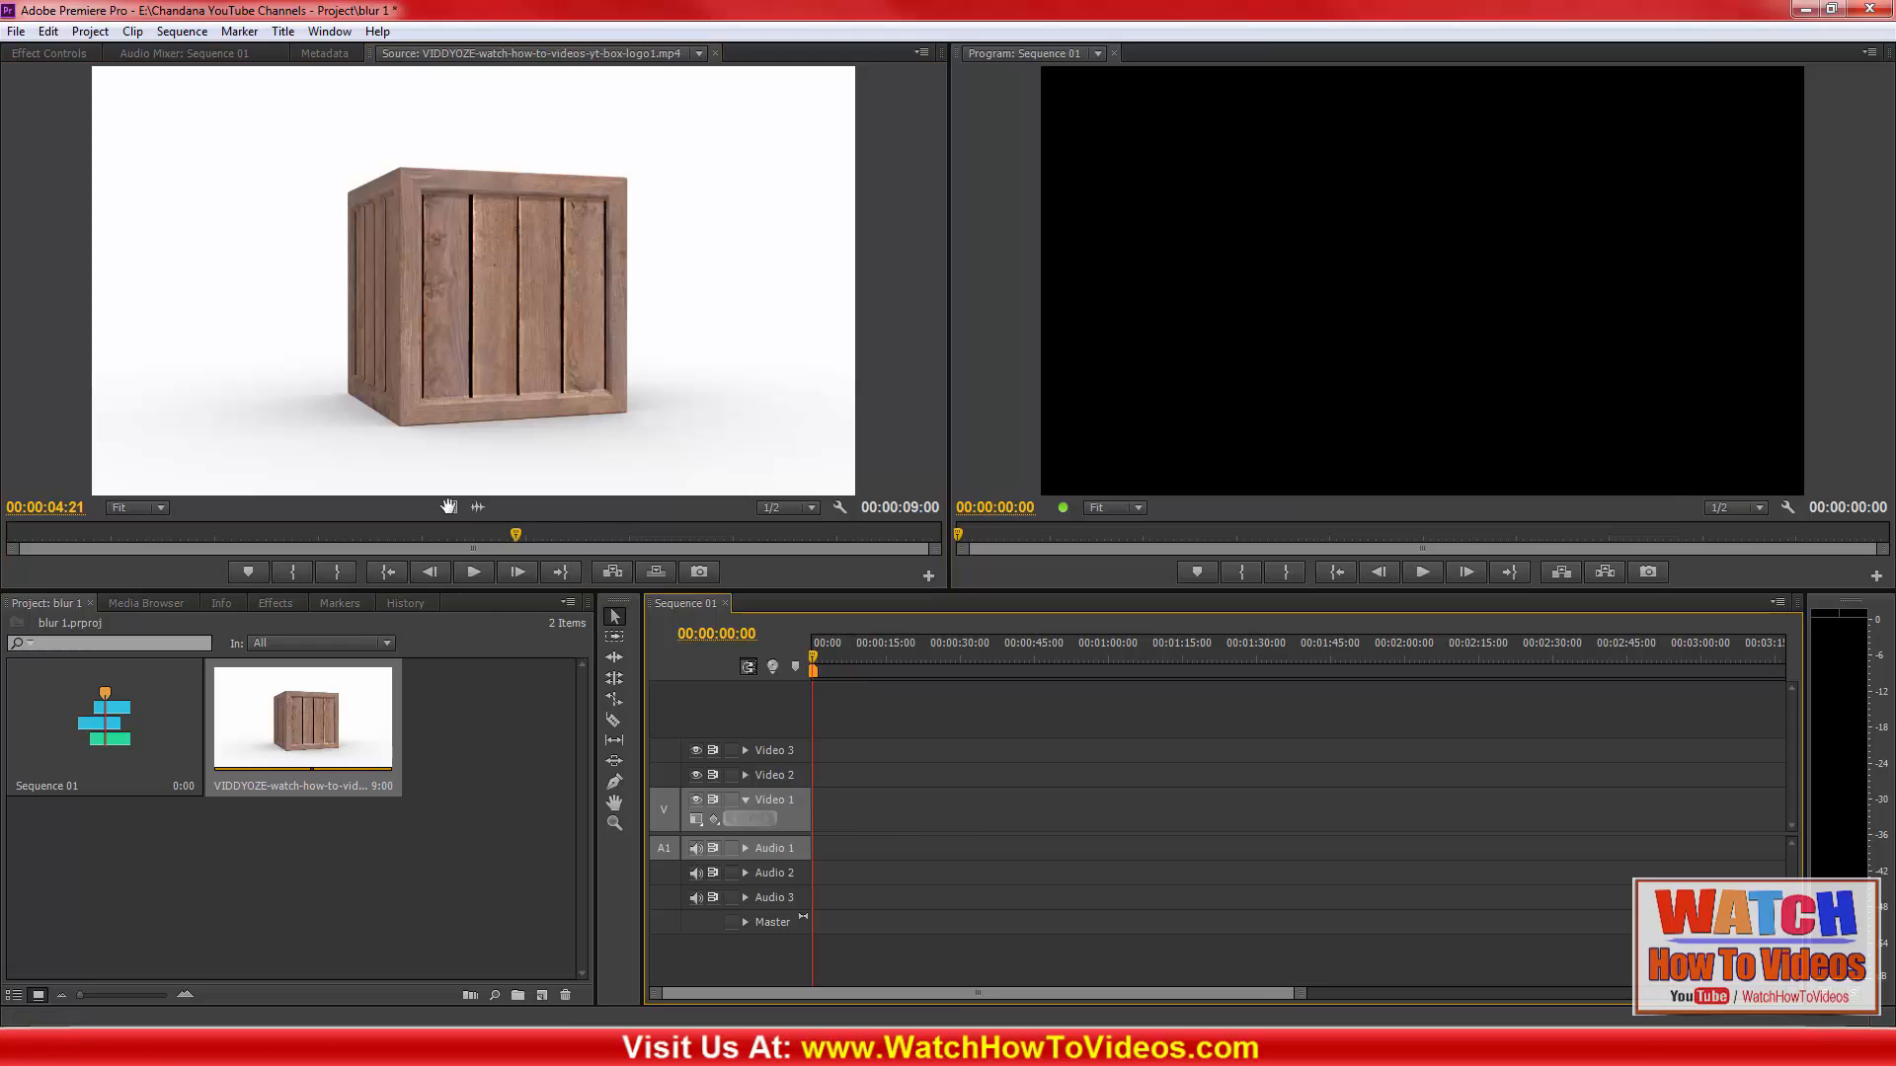
left_click_drag(448, 506, 815, 808)
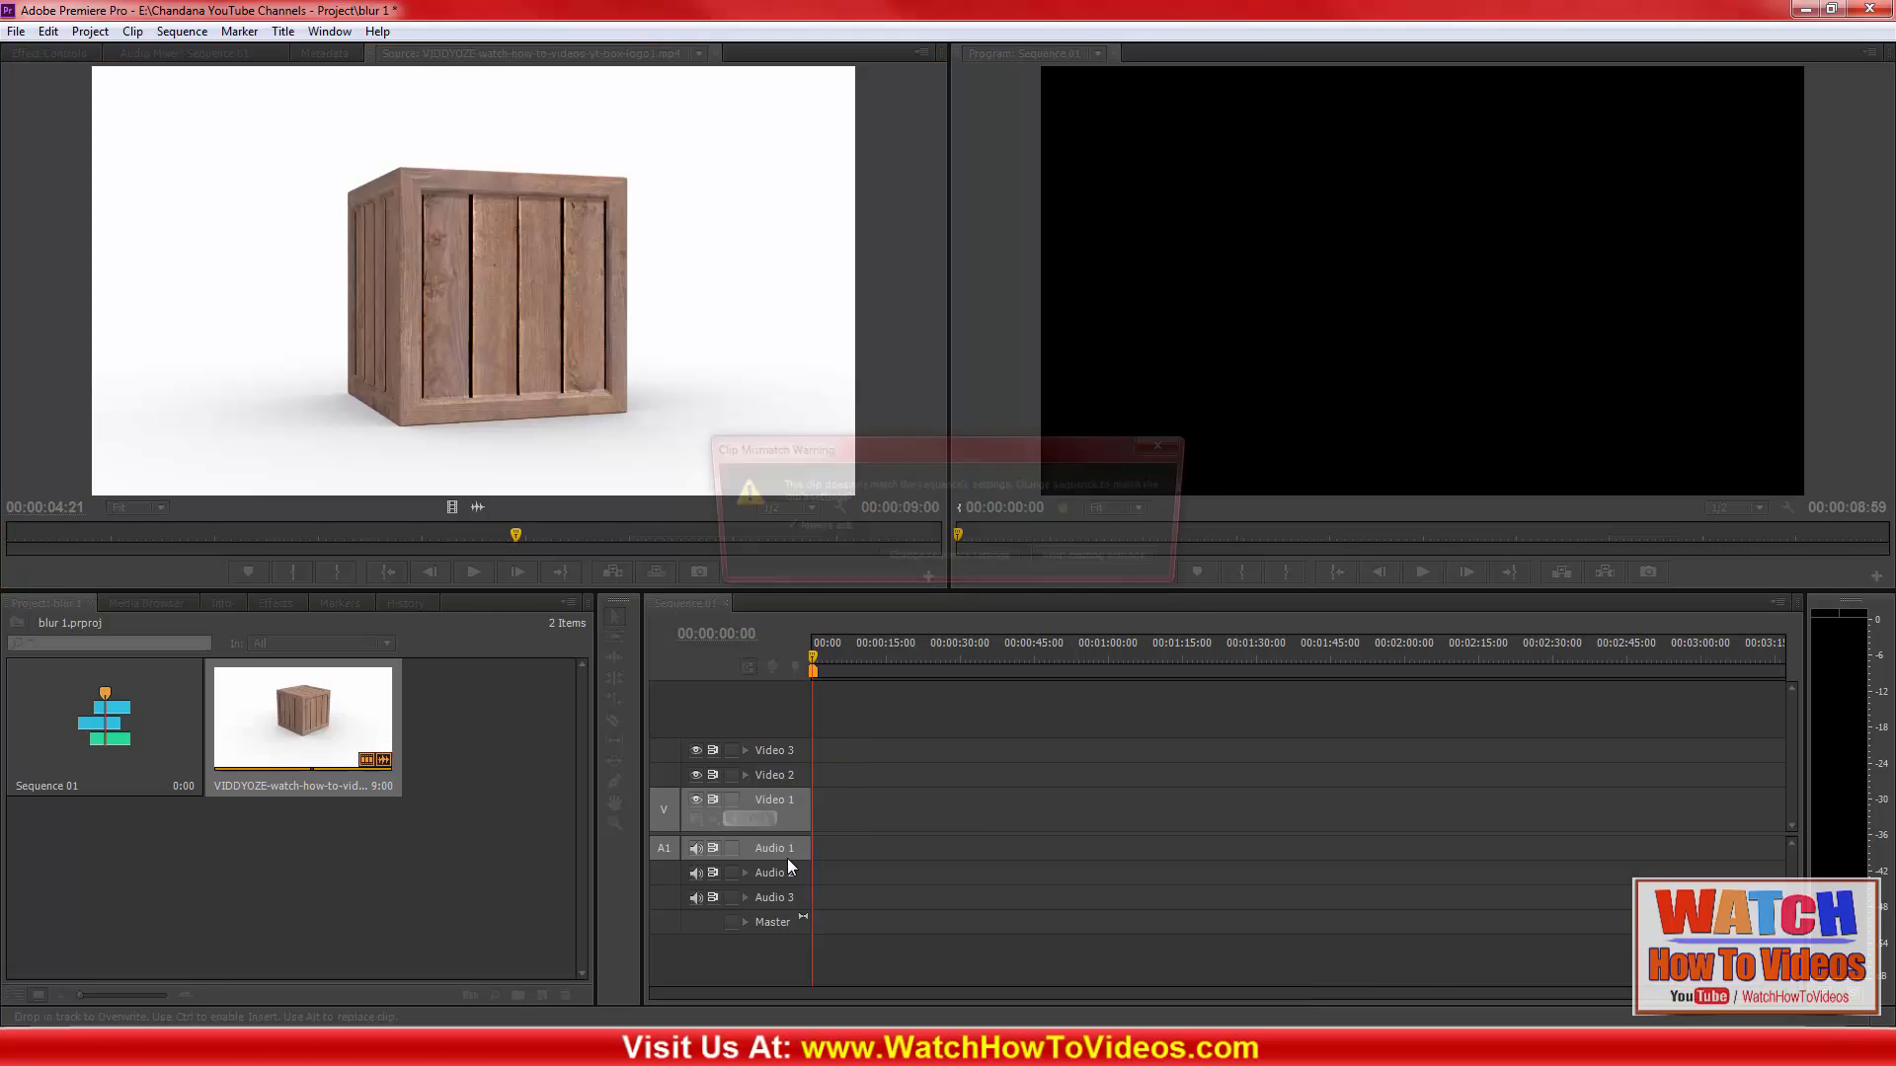
left_click(1090, 560)
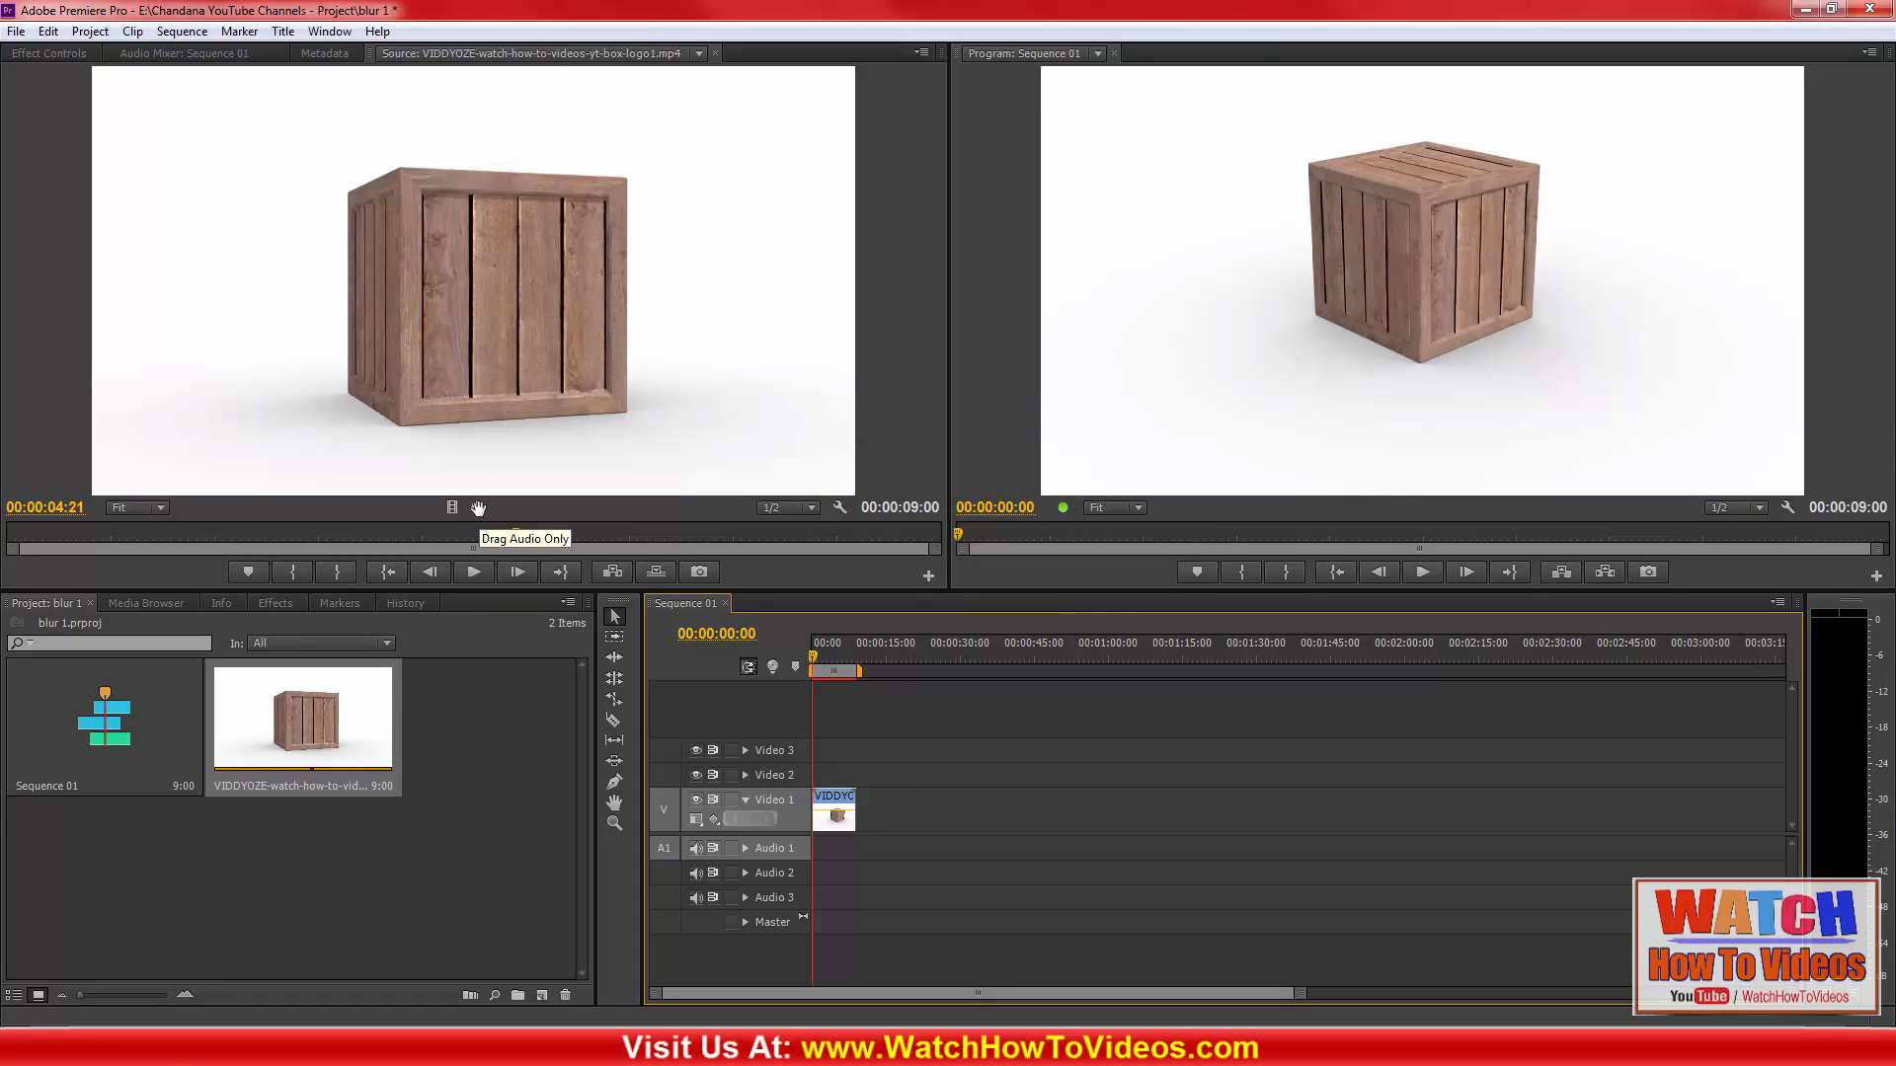
Add only the source clip's audio to Audio 1 at about 16:48 and delete it again
left_click_drag(478, 509, 892, 859)
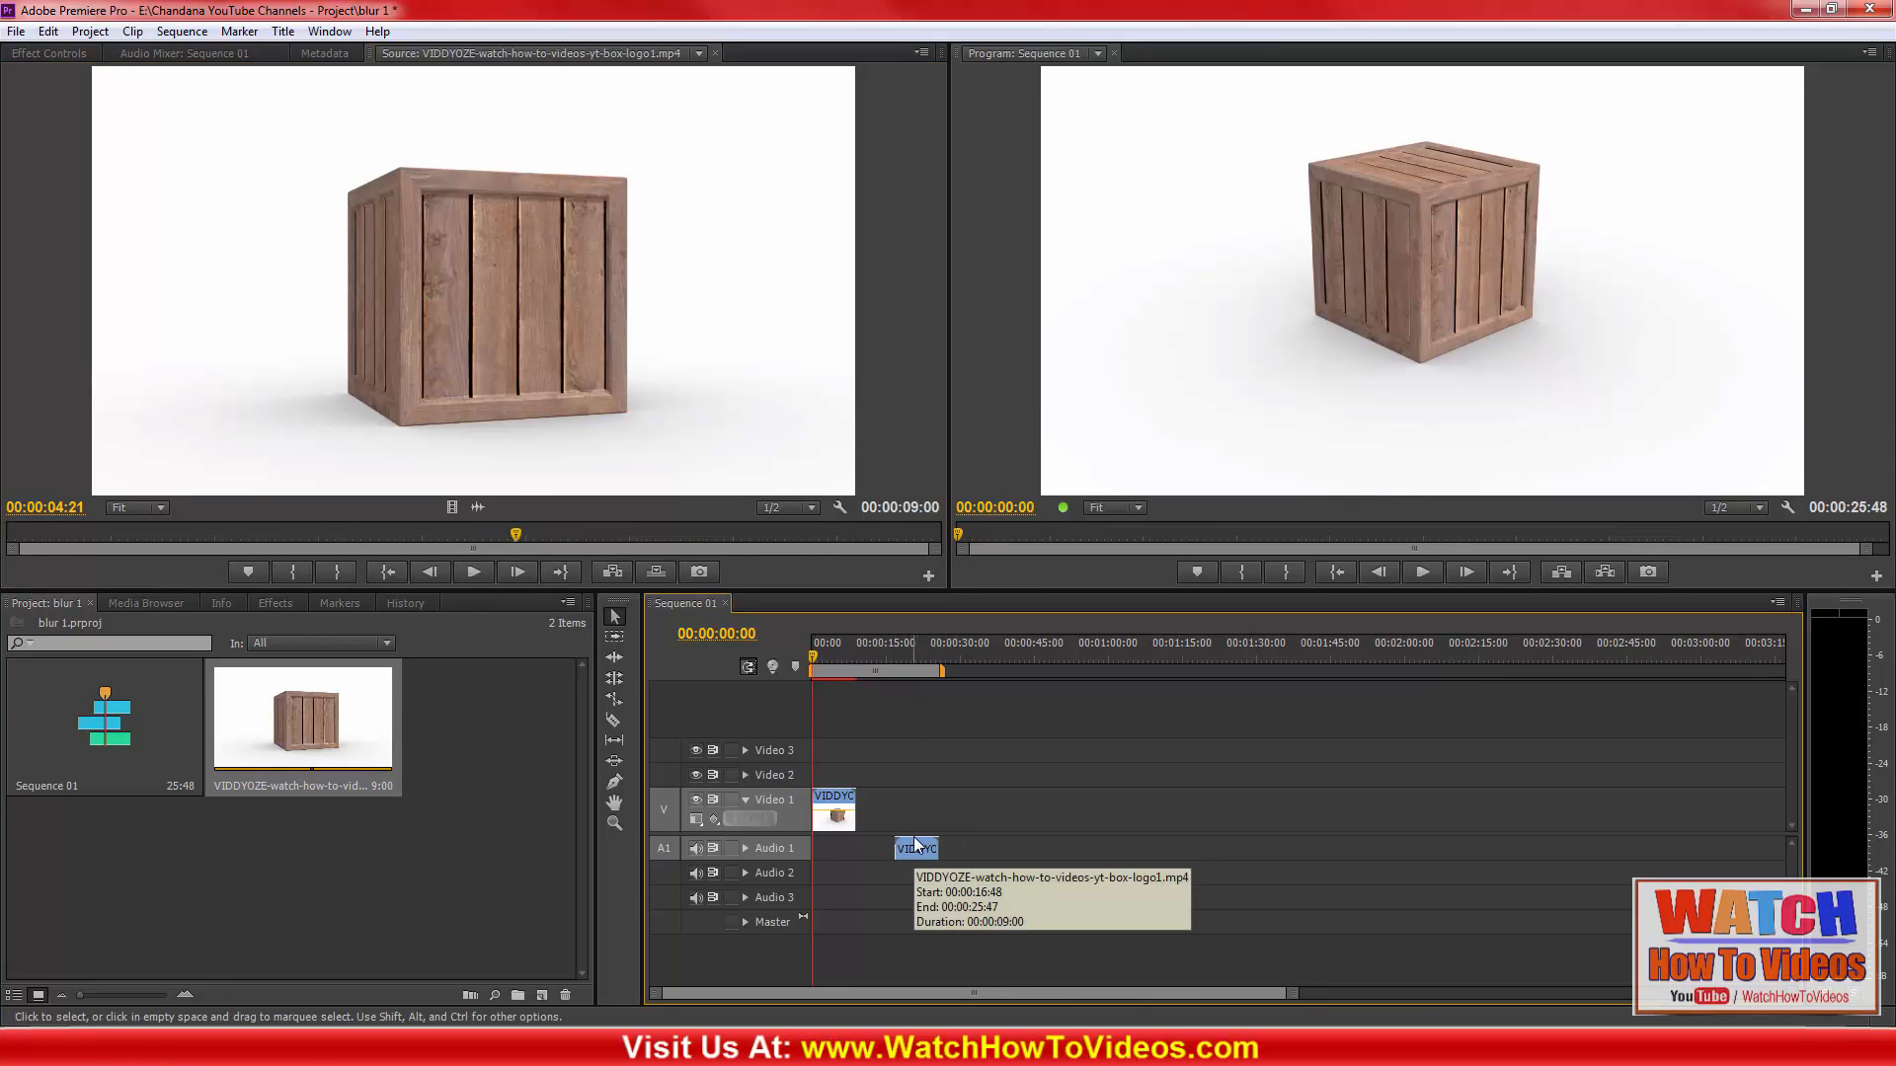
left_click(906, 855)
key("Delete")
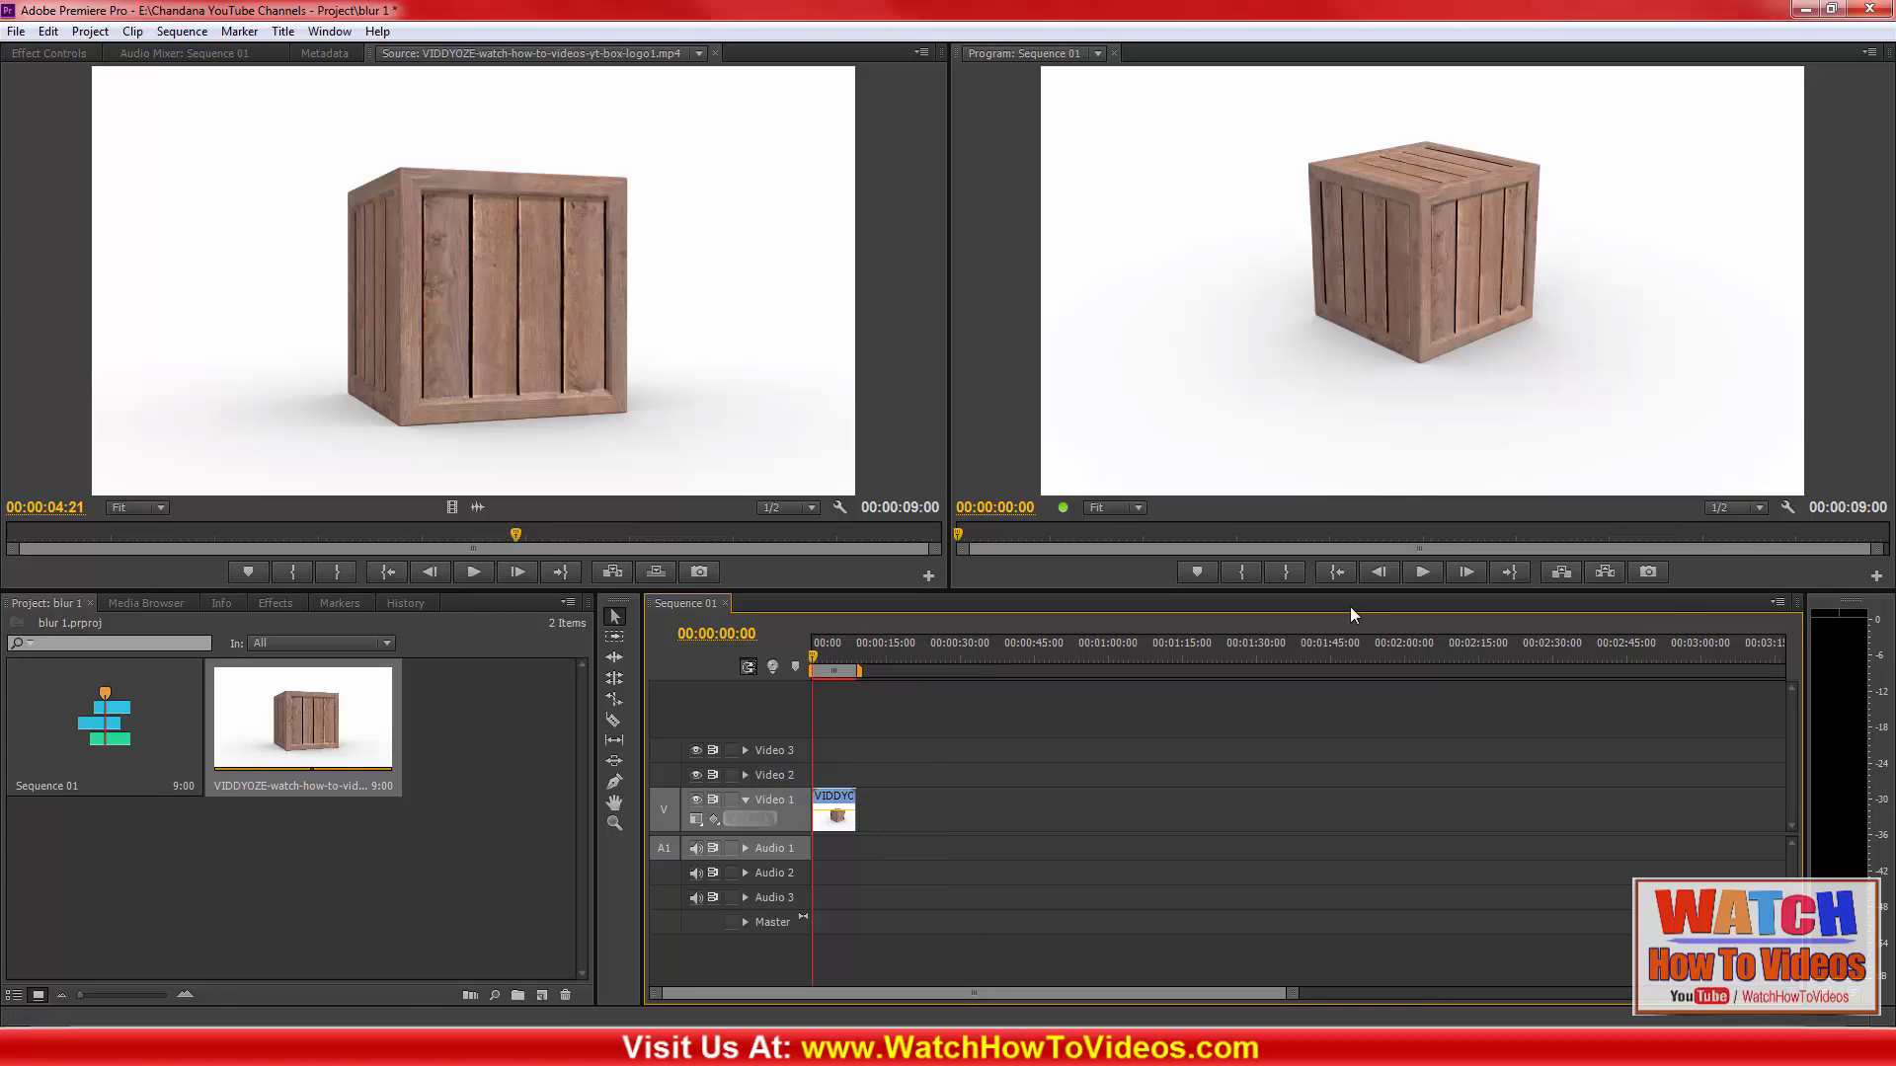
Play the sequence from the start and stop at 00:00:07:23, where the logo is shown
left_click(1420, 569)
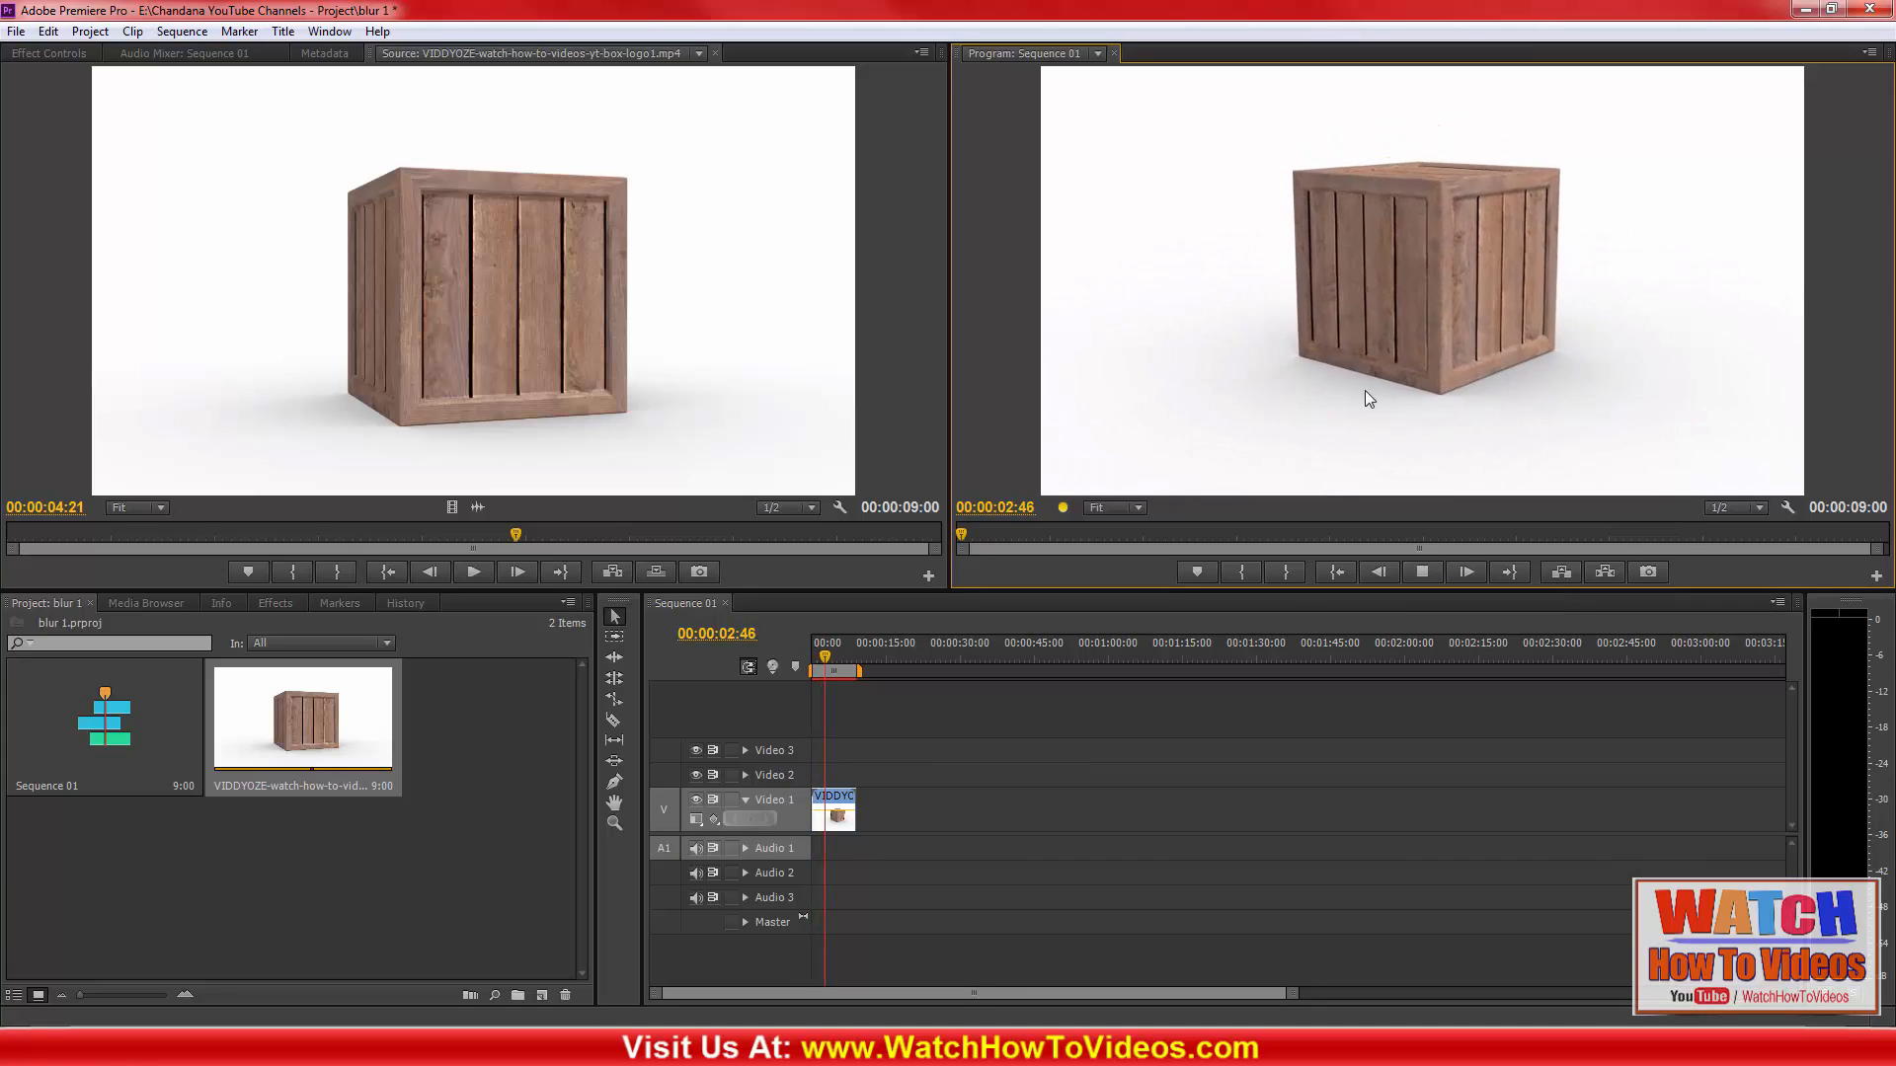
left_click(1420, 572)
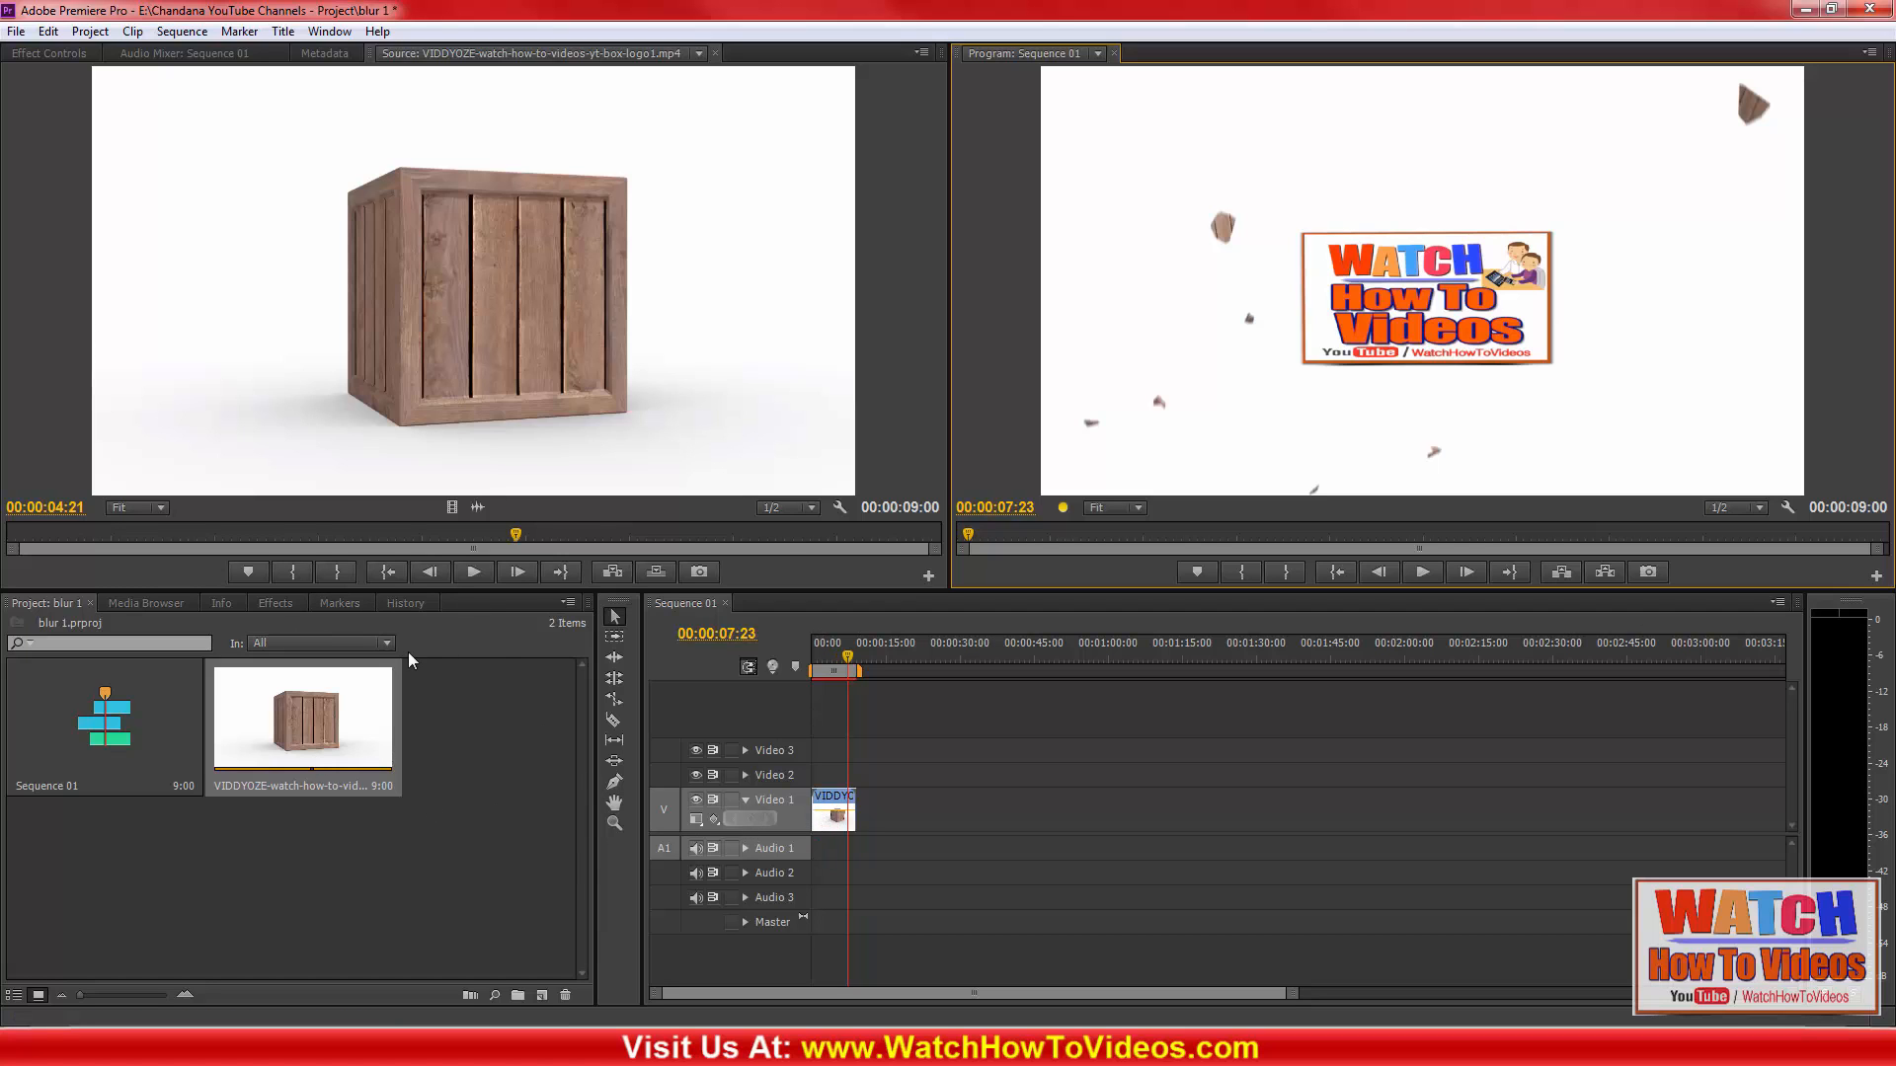
Place a second copy of the box logo clip on Video 2, directly above the clip on Video 1
left_click(816, 833)
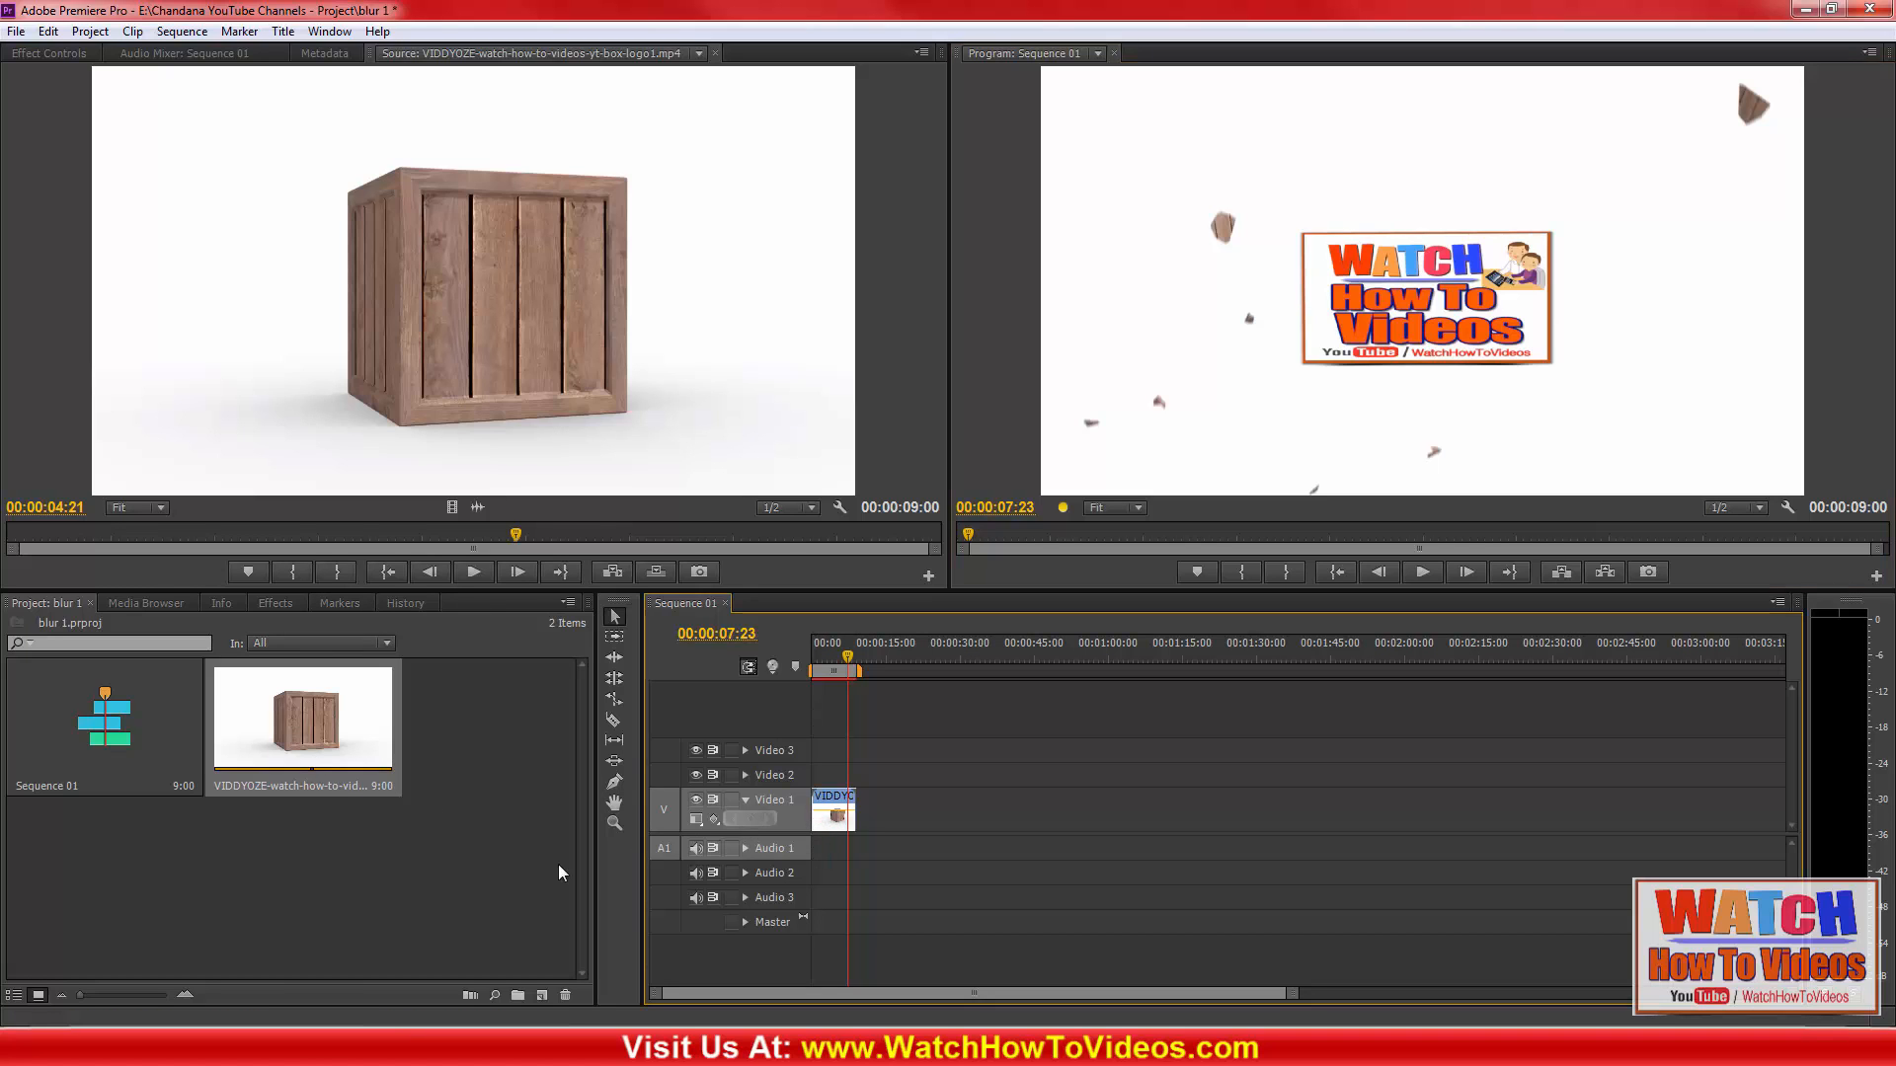
left_click(831, 804)
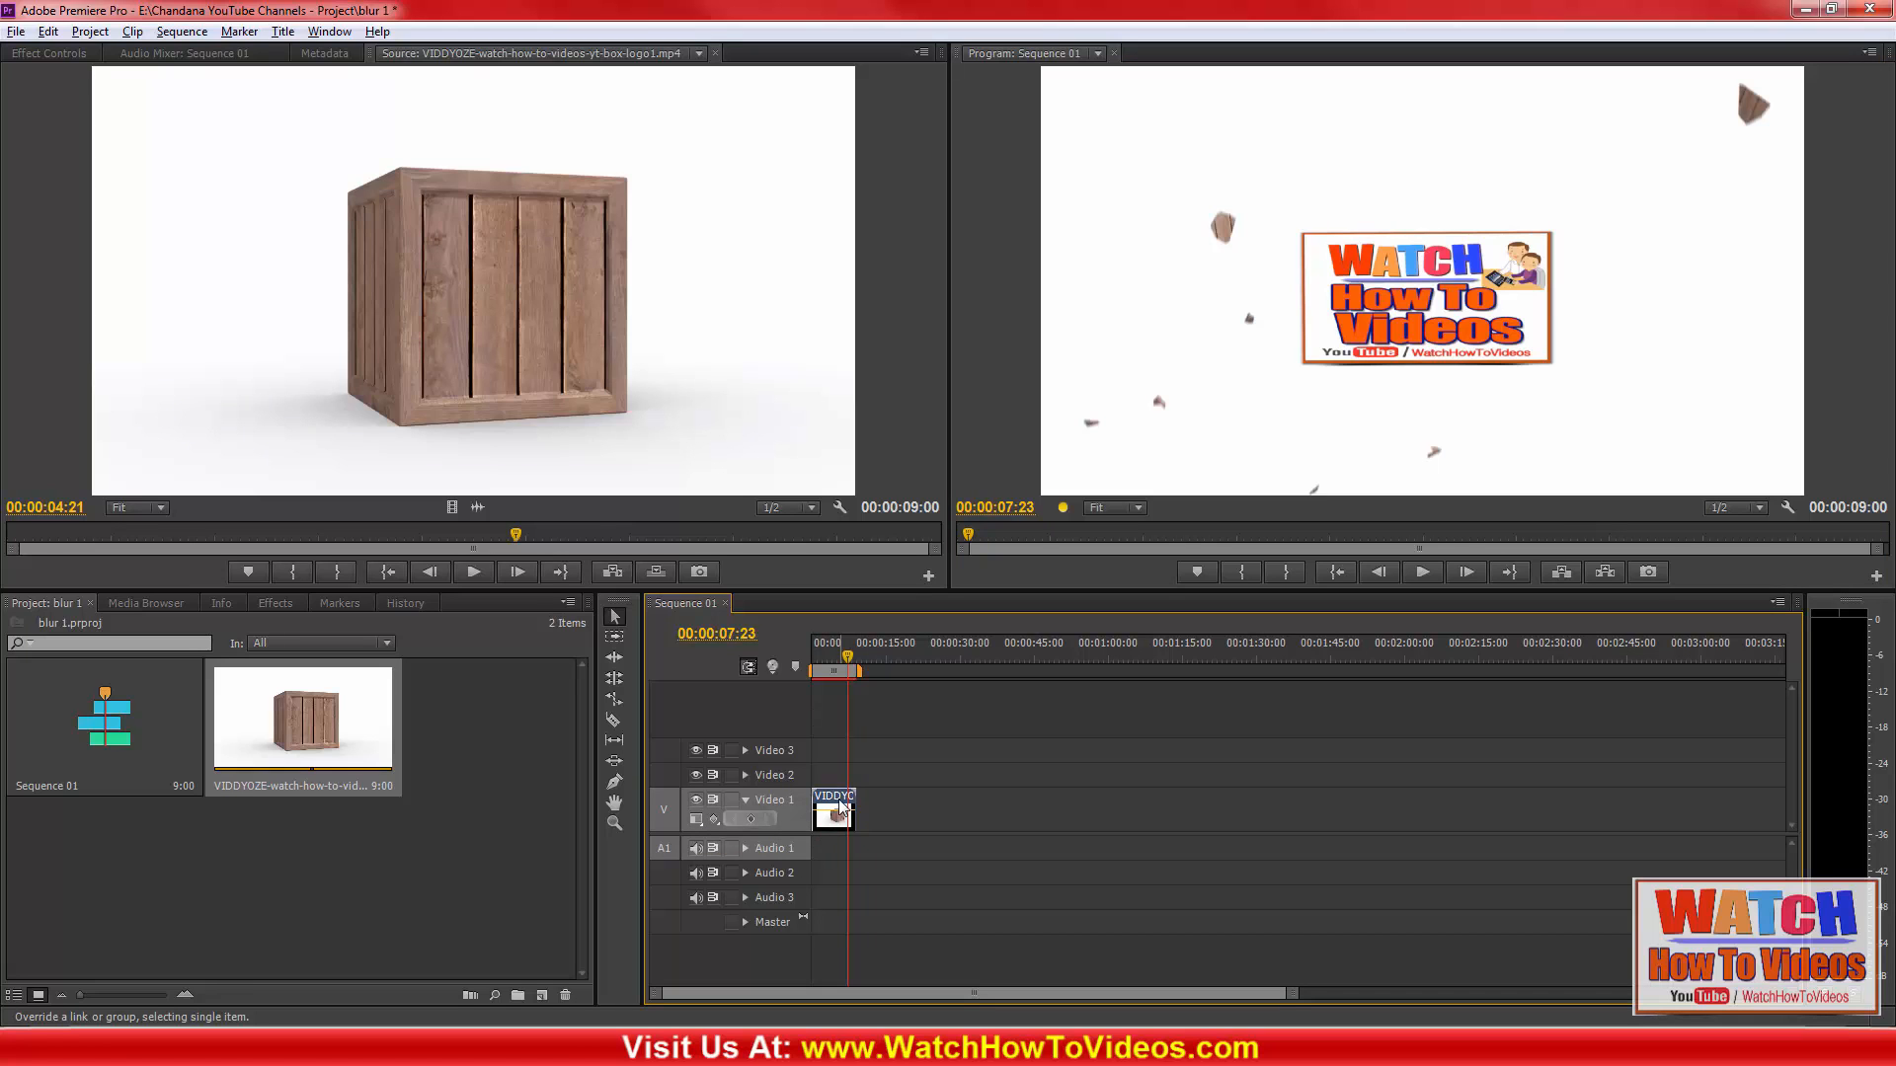
left_click_drag(833, 802, 834, 777)
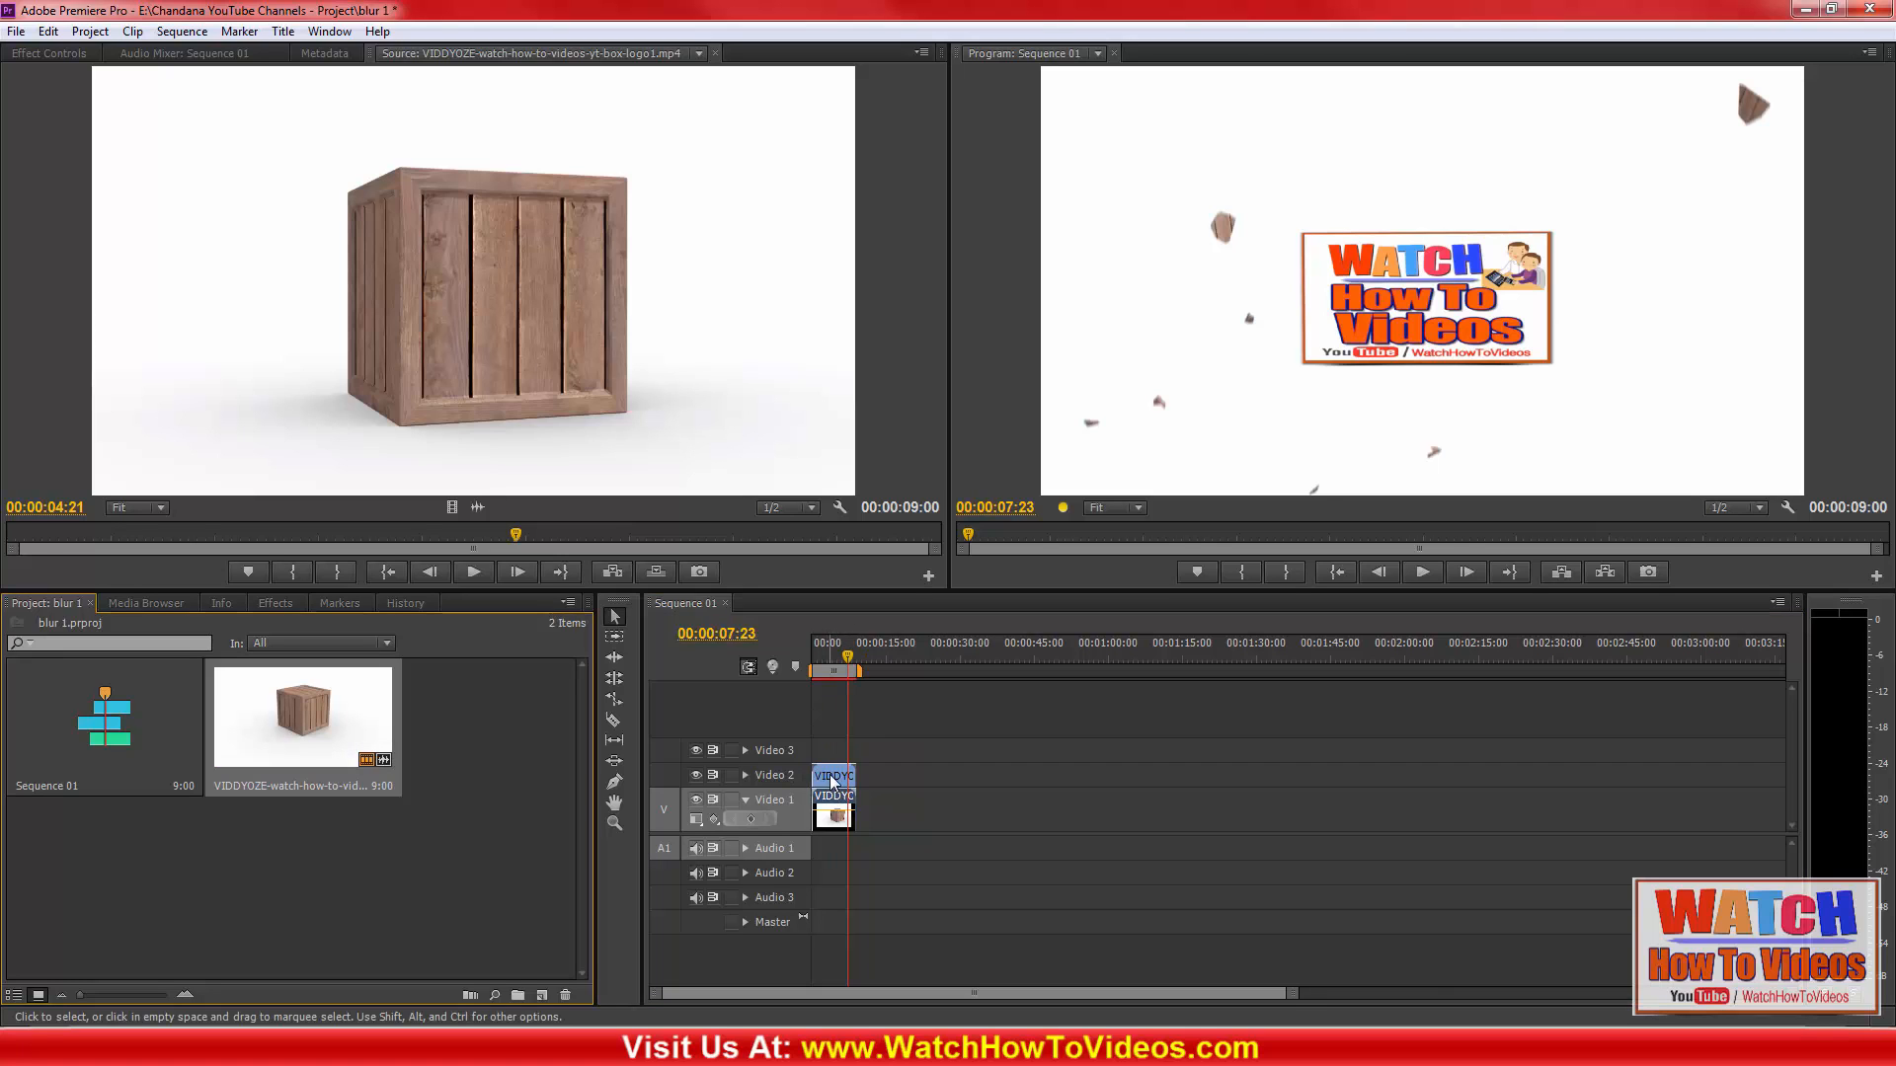
Search the effects for "blur" and apply Gaussian Blur to the clip on Video 2
left_click(831, 782)
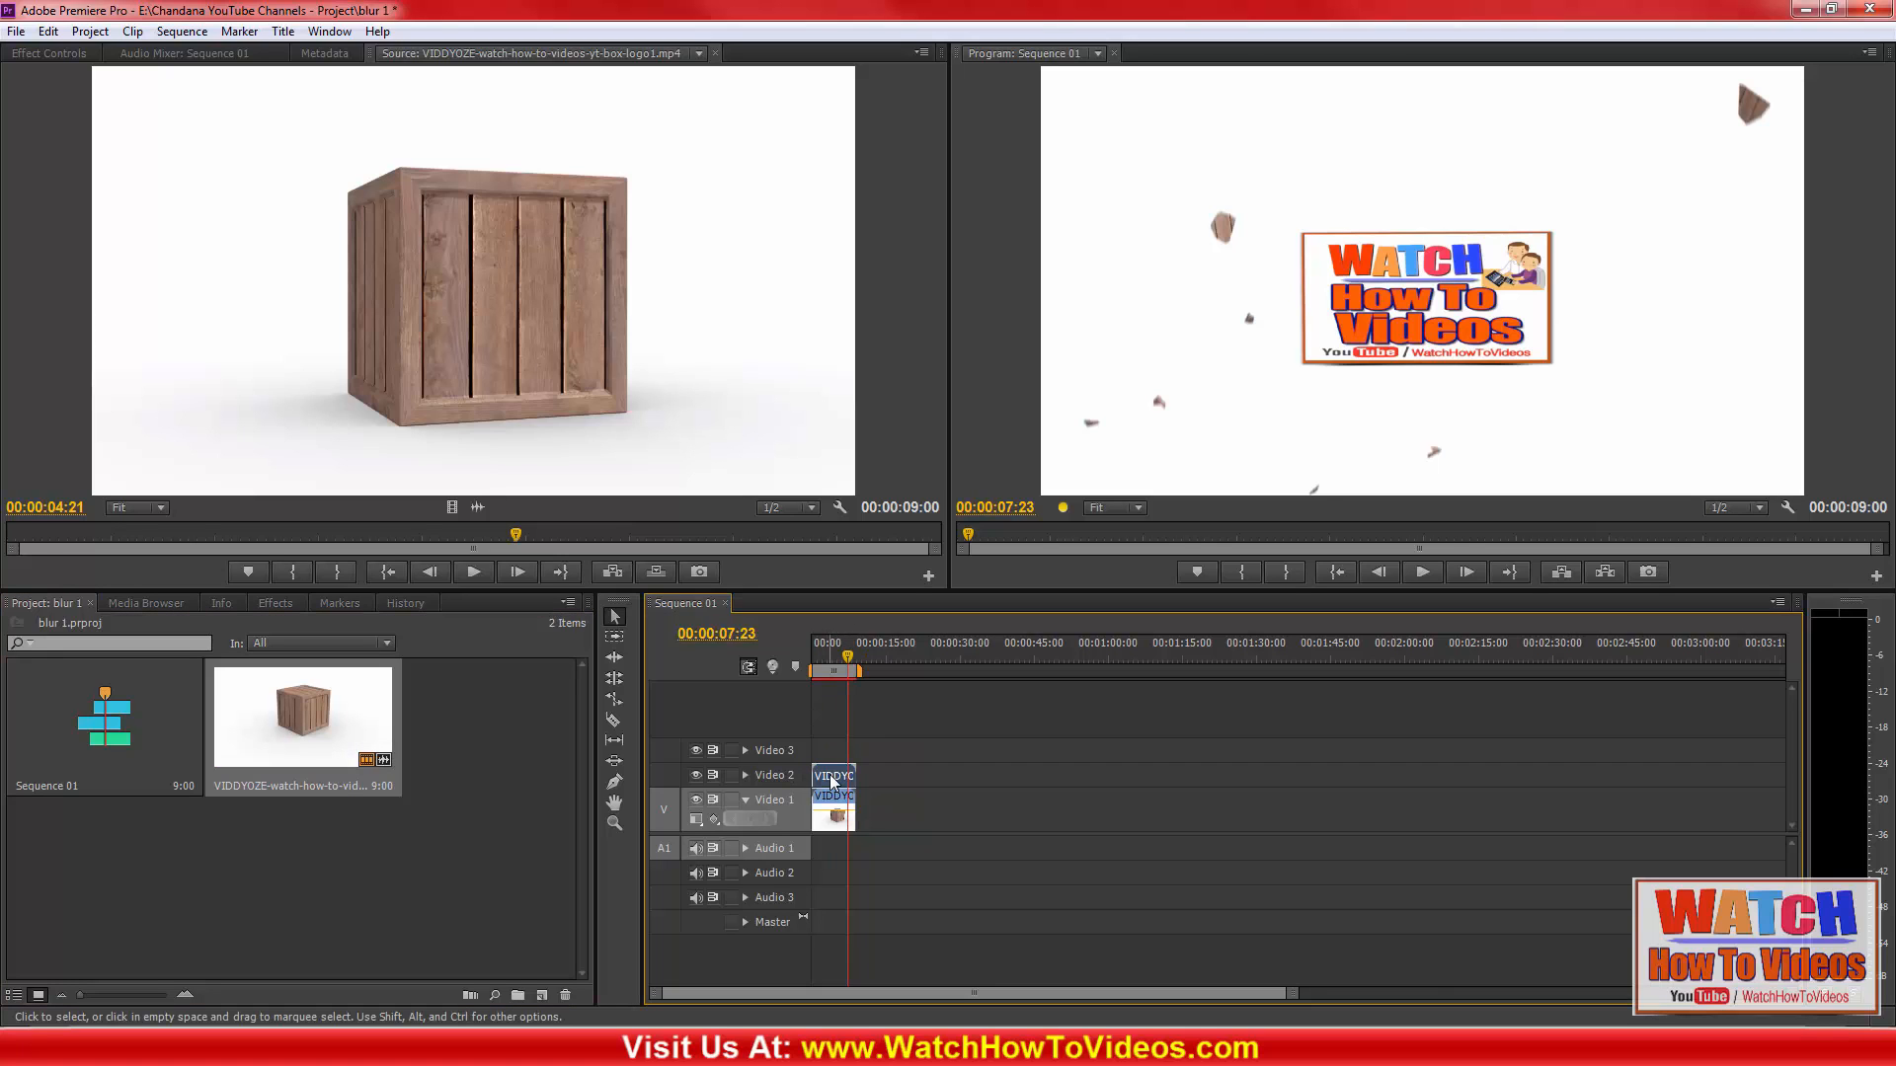
left_click(277, 604)
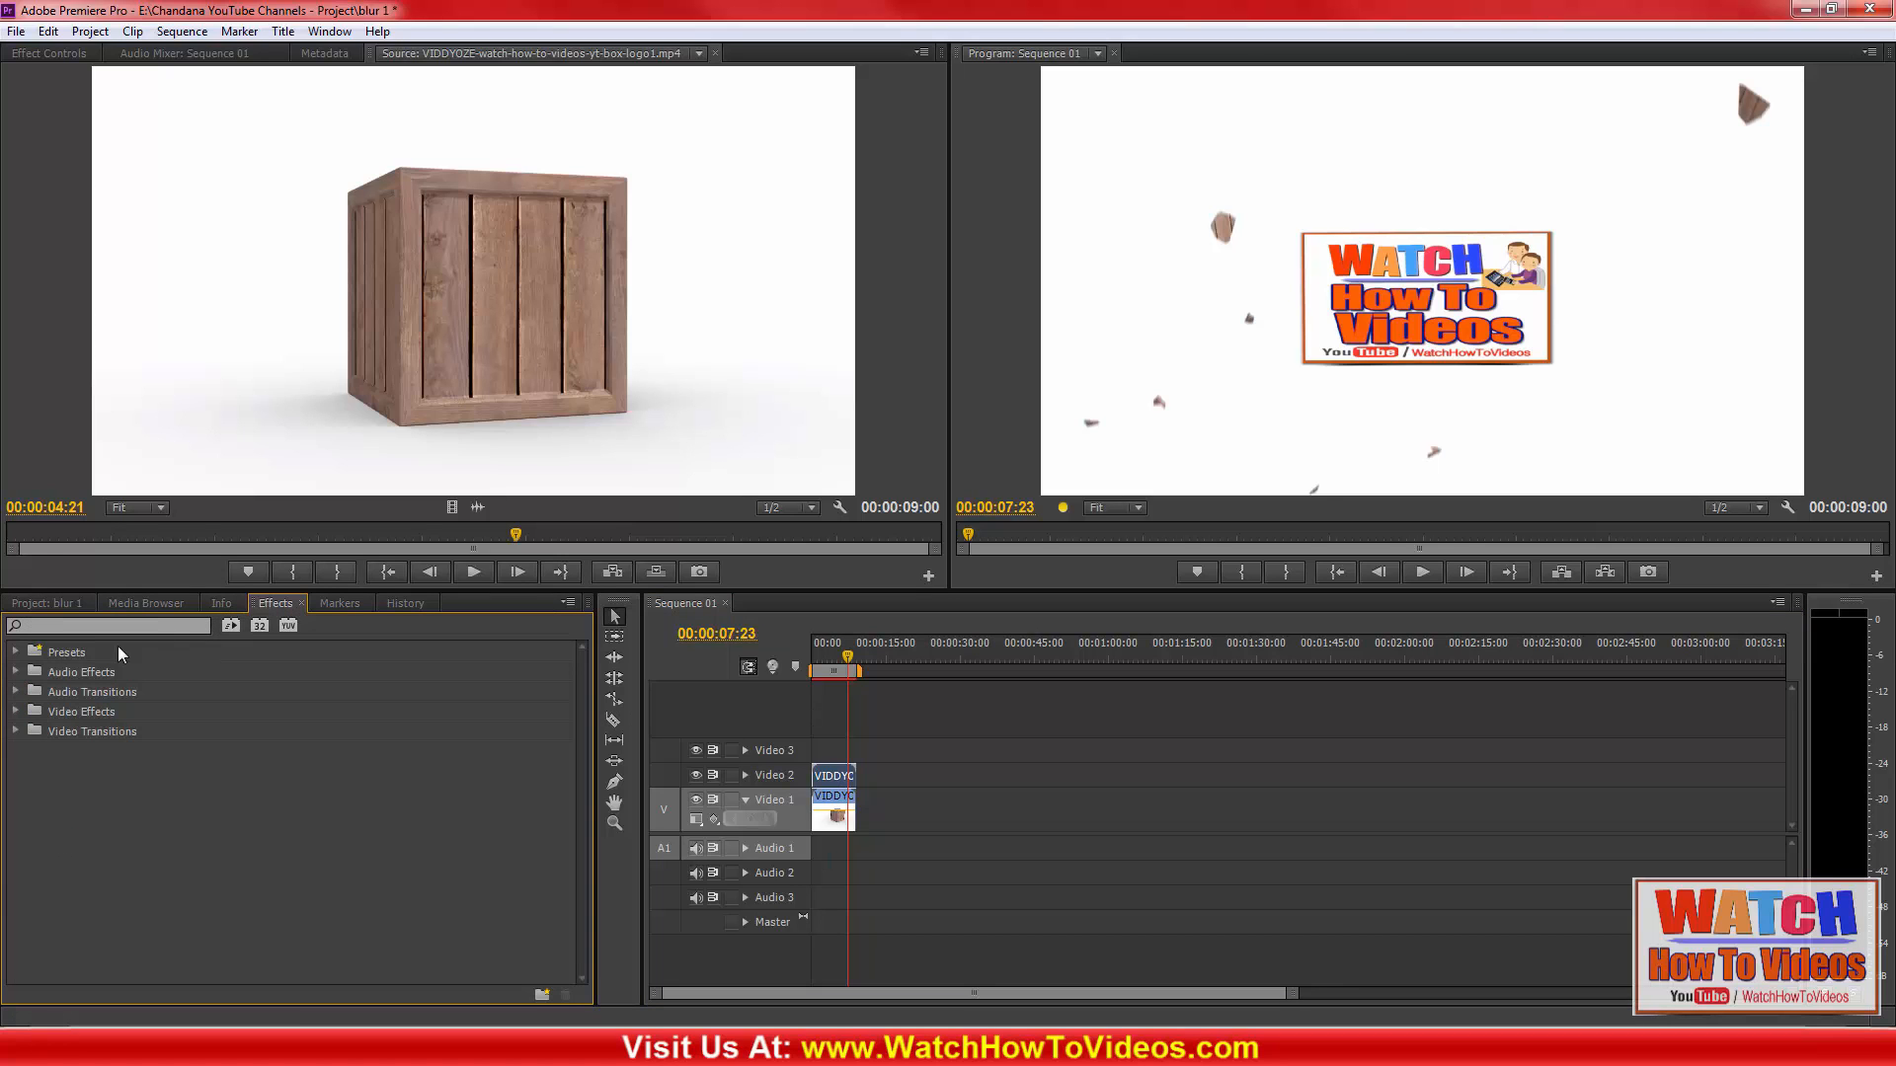
left_click(65, 628)
type("blur")
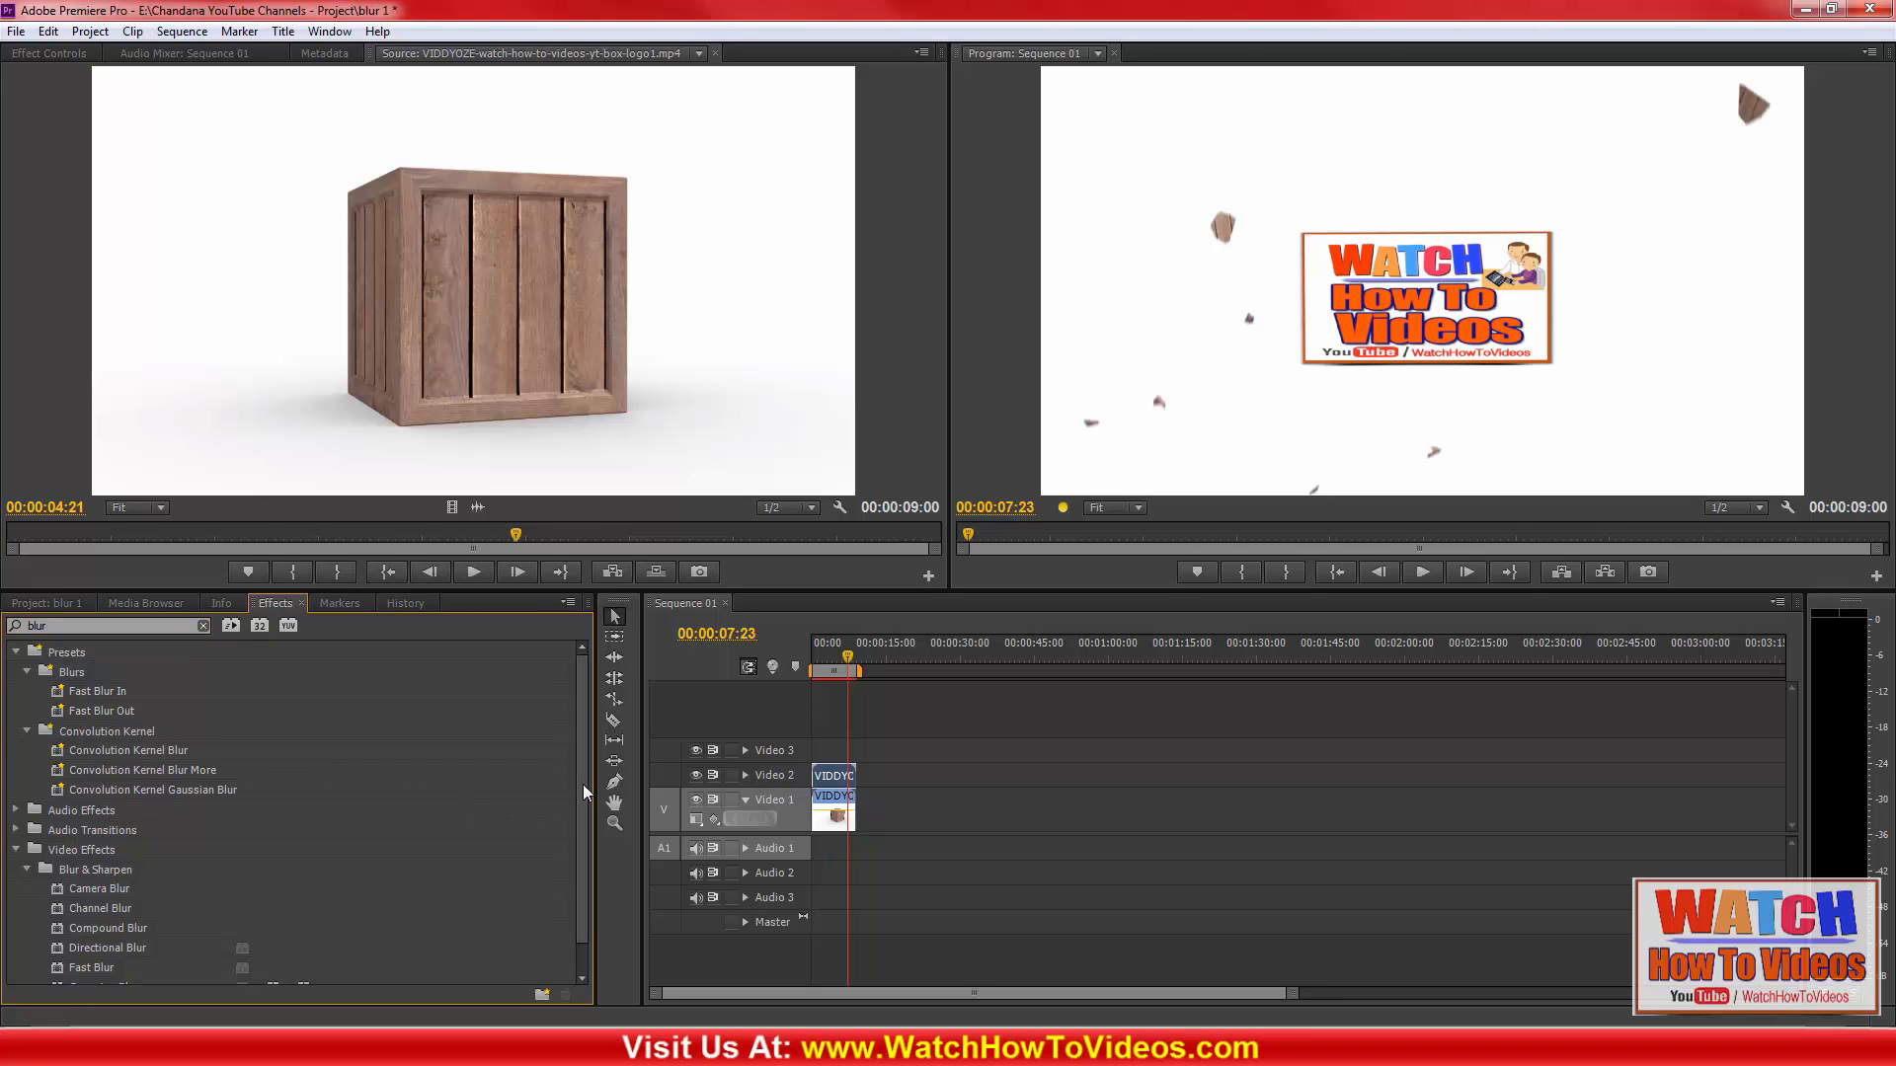
left_click_drag(583, 790, 590, 828)
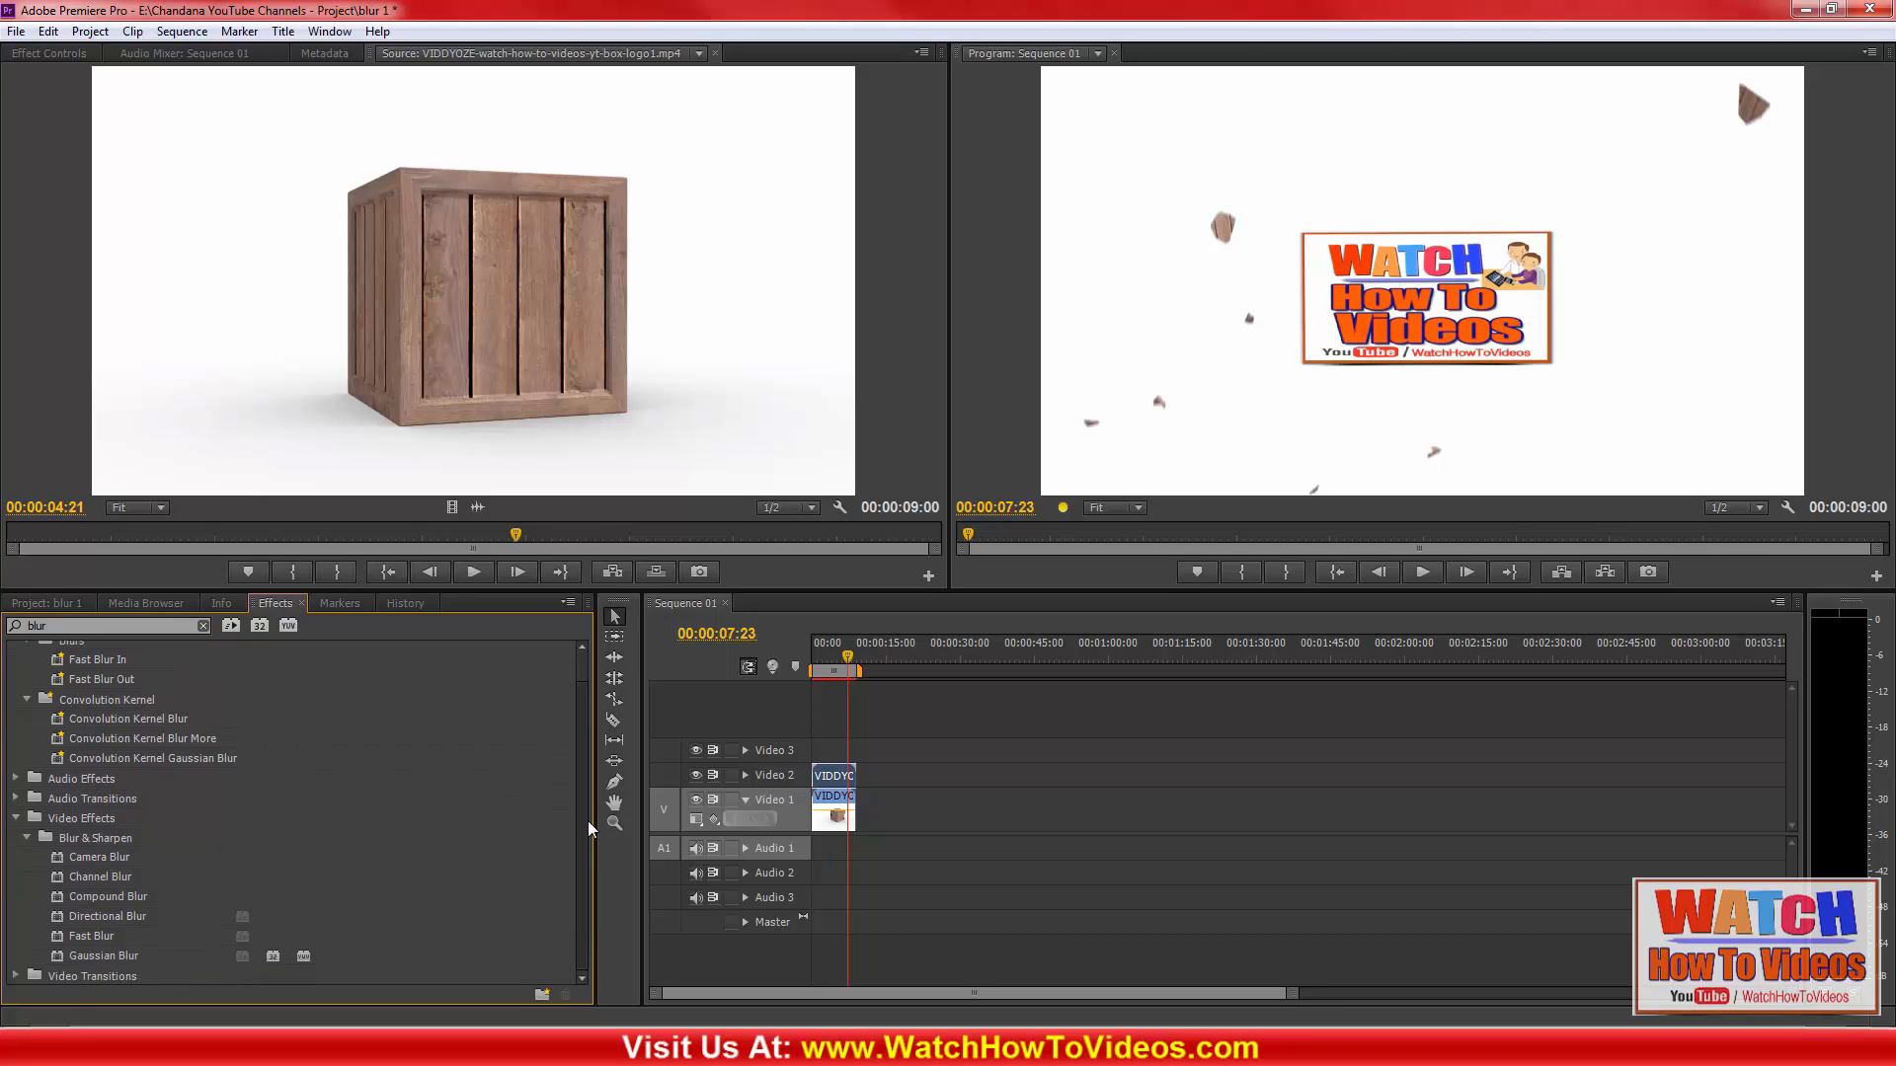
left_click(105, 956)
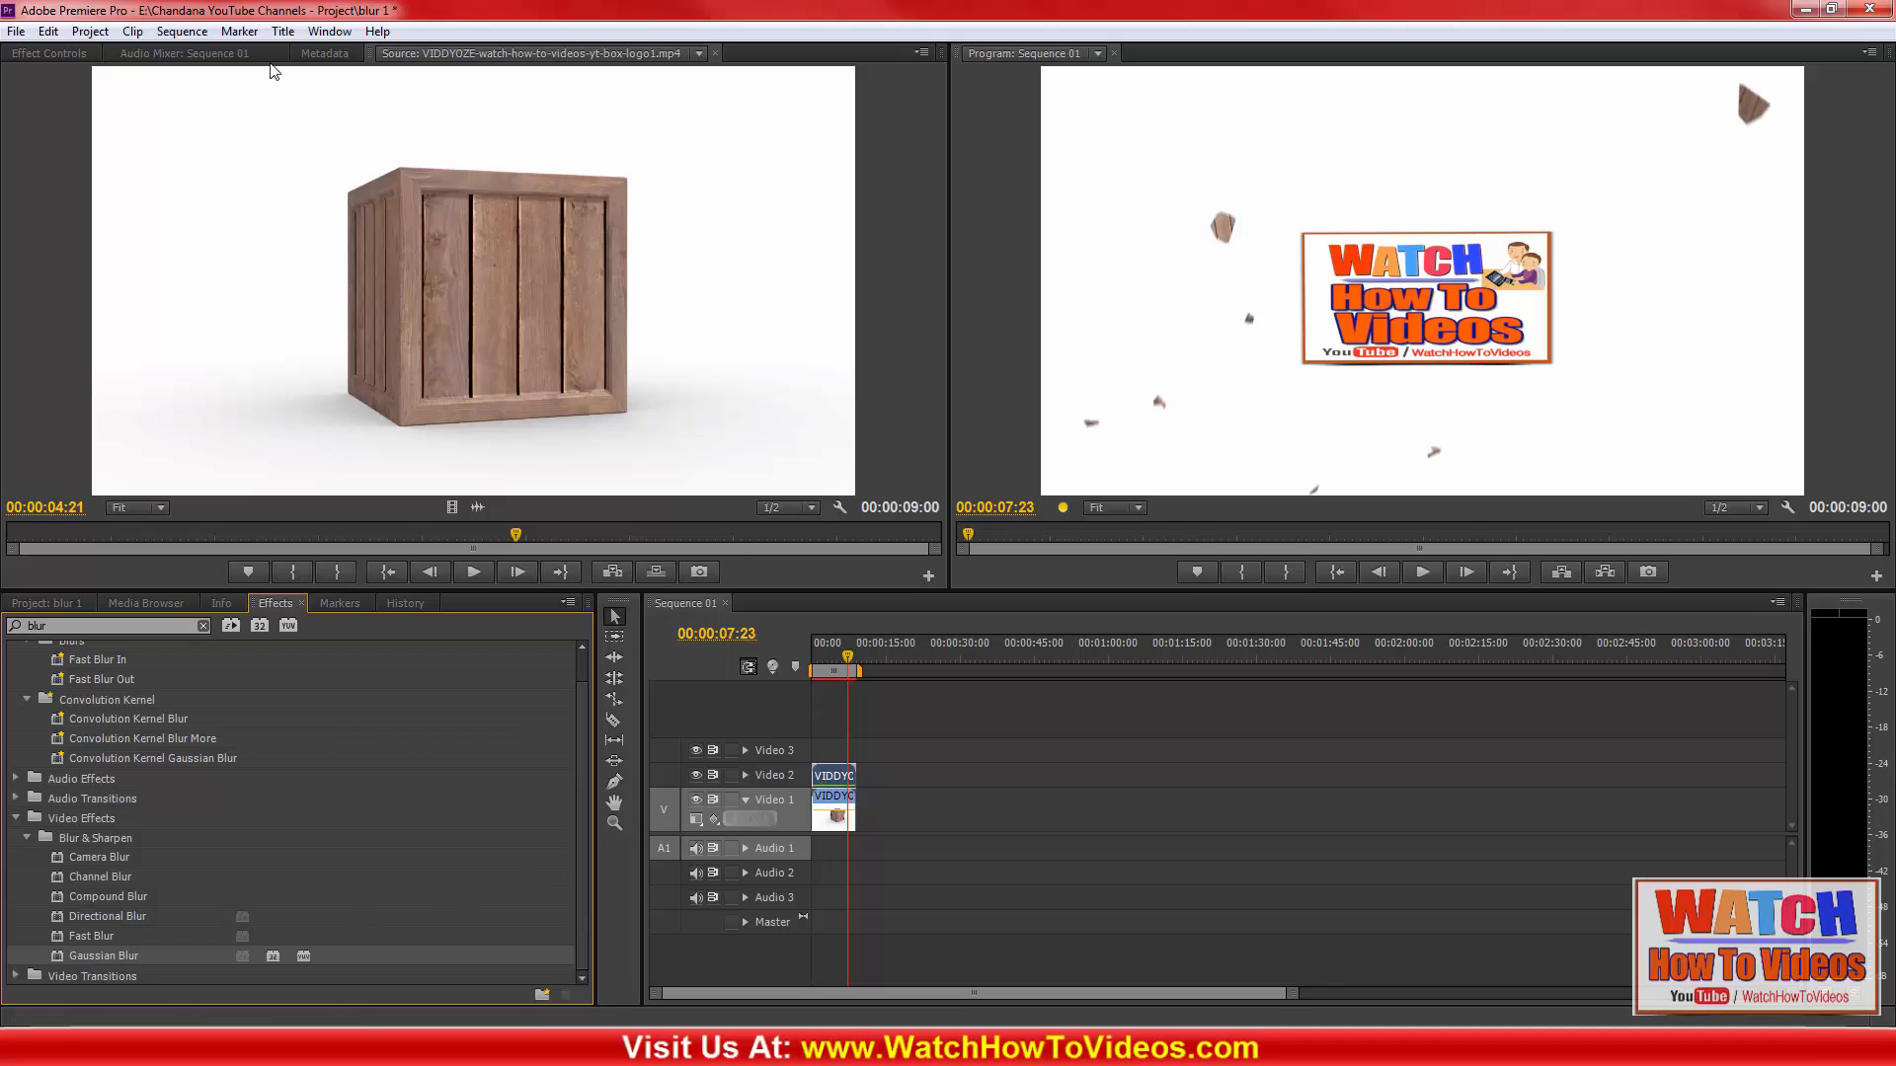
Set the Gaussian Blur's Blurriness to 65 on the Video 2 clip and enlarge the program preview area
left_click(43, 52)
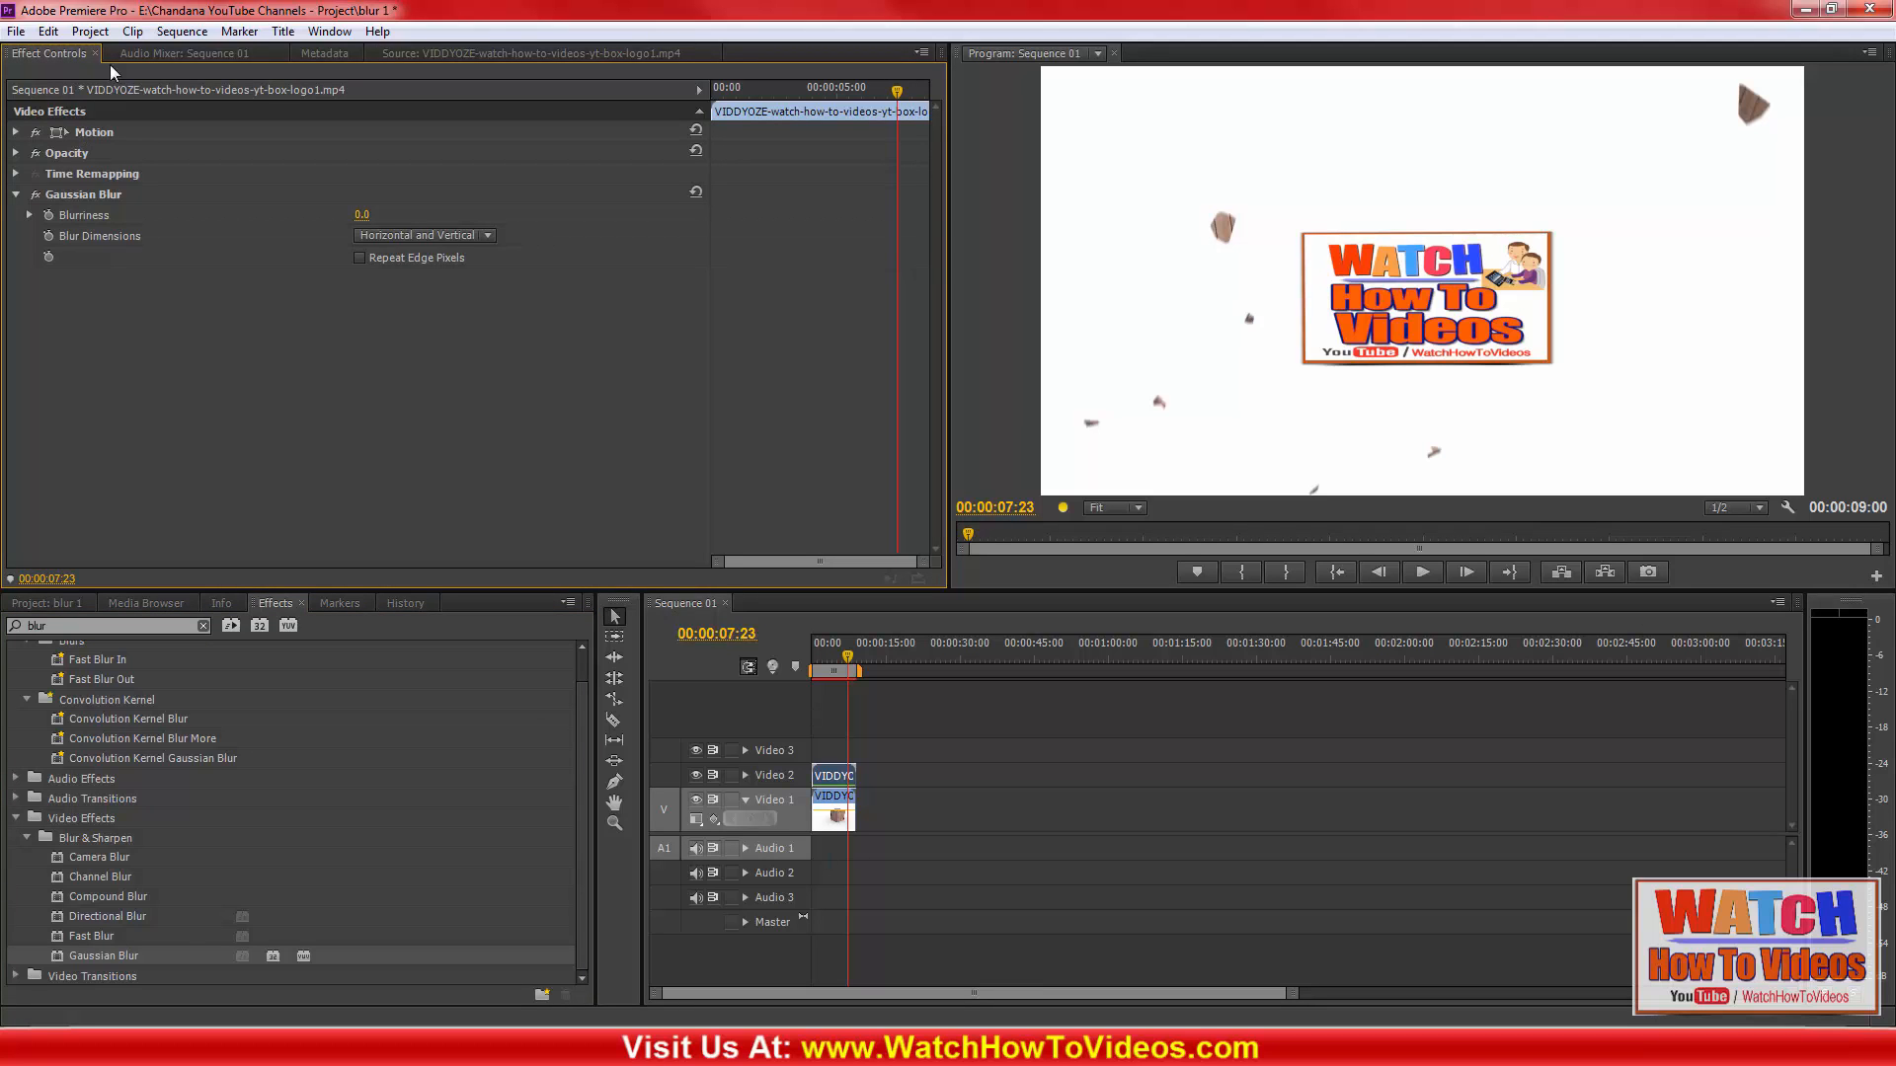
left_click(327, 32)
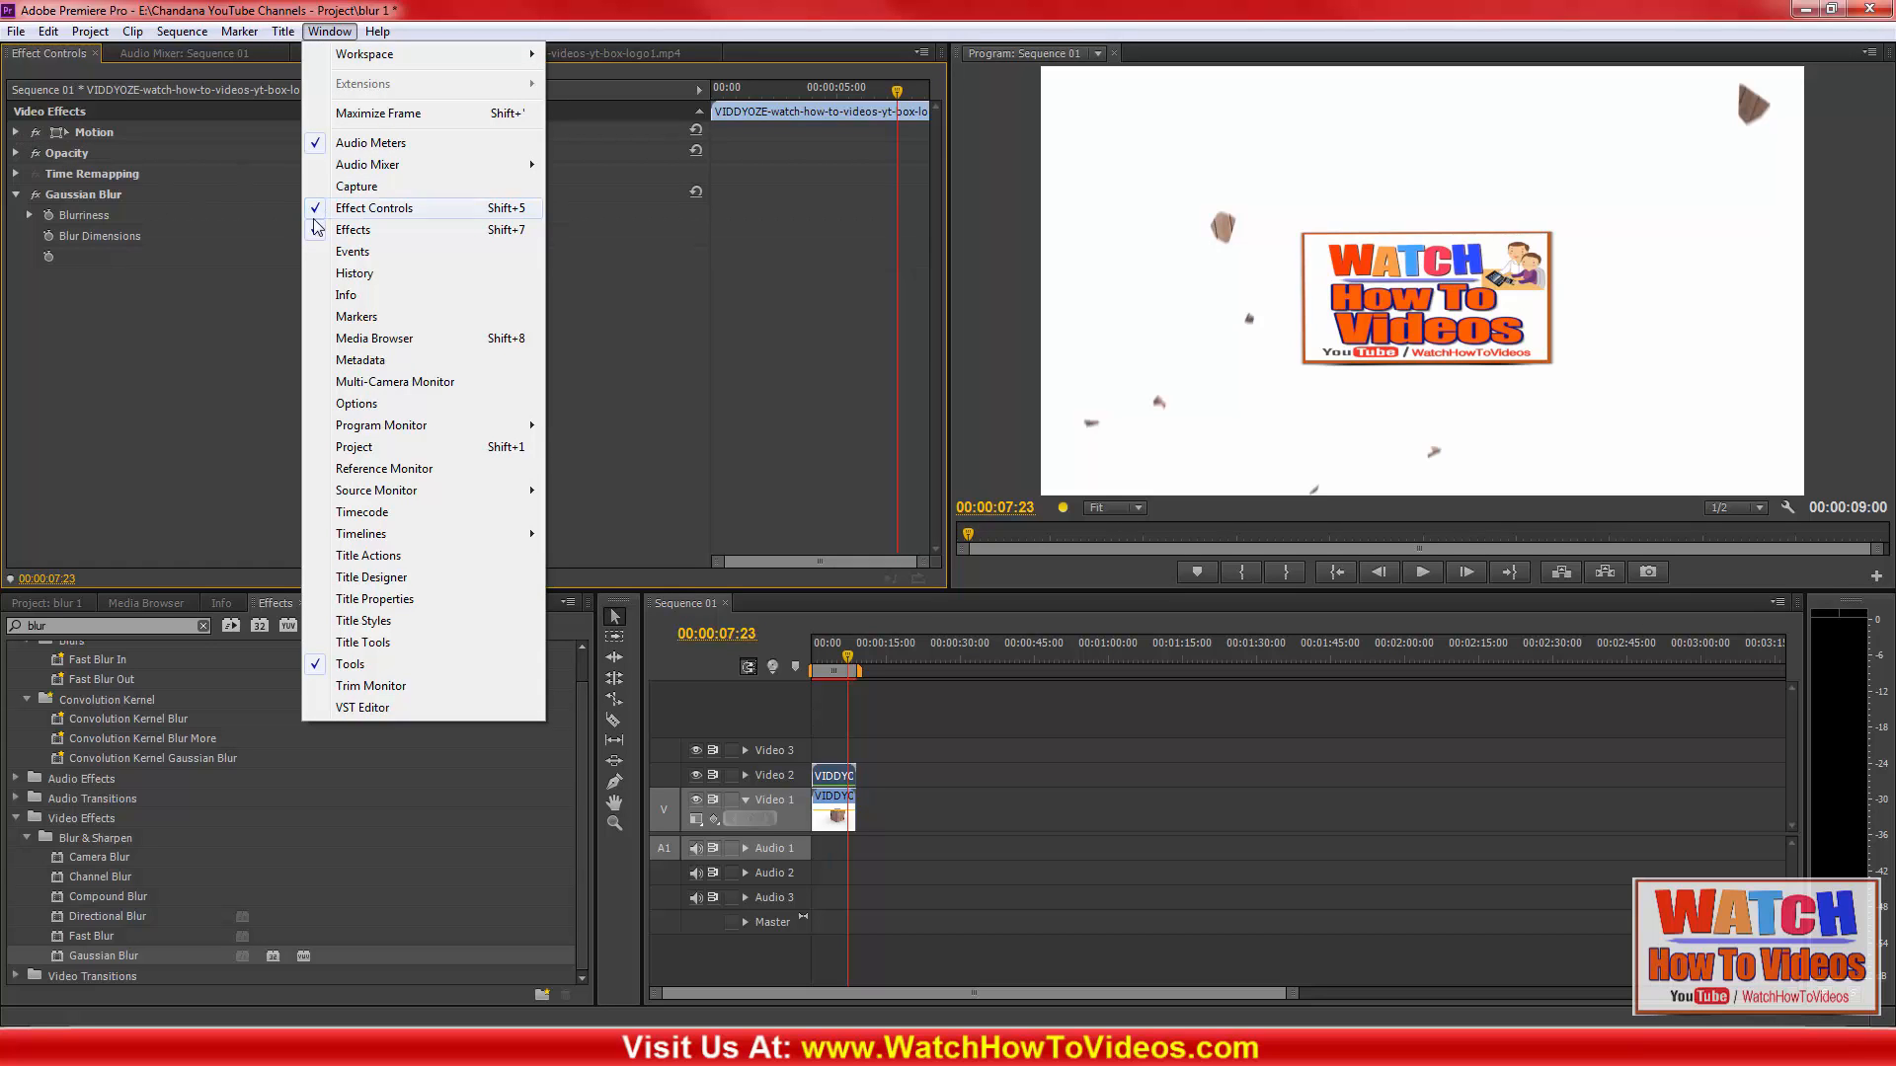
left_click(36, 294)
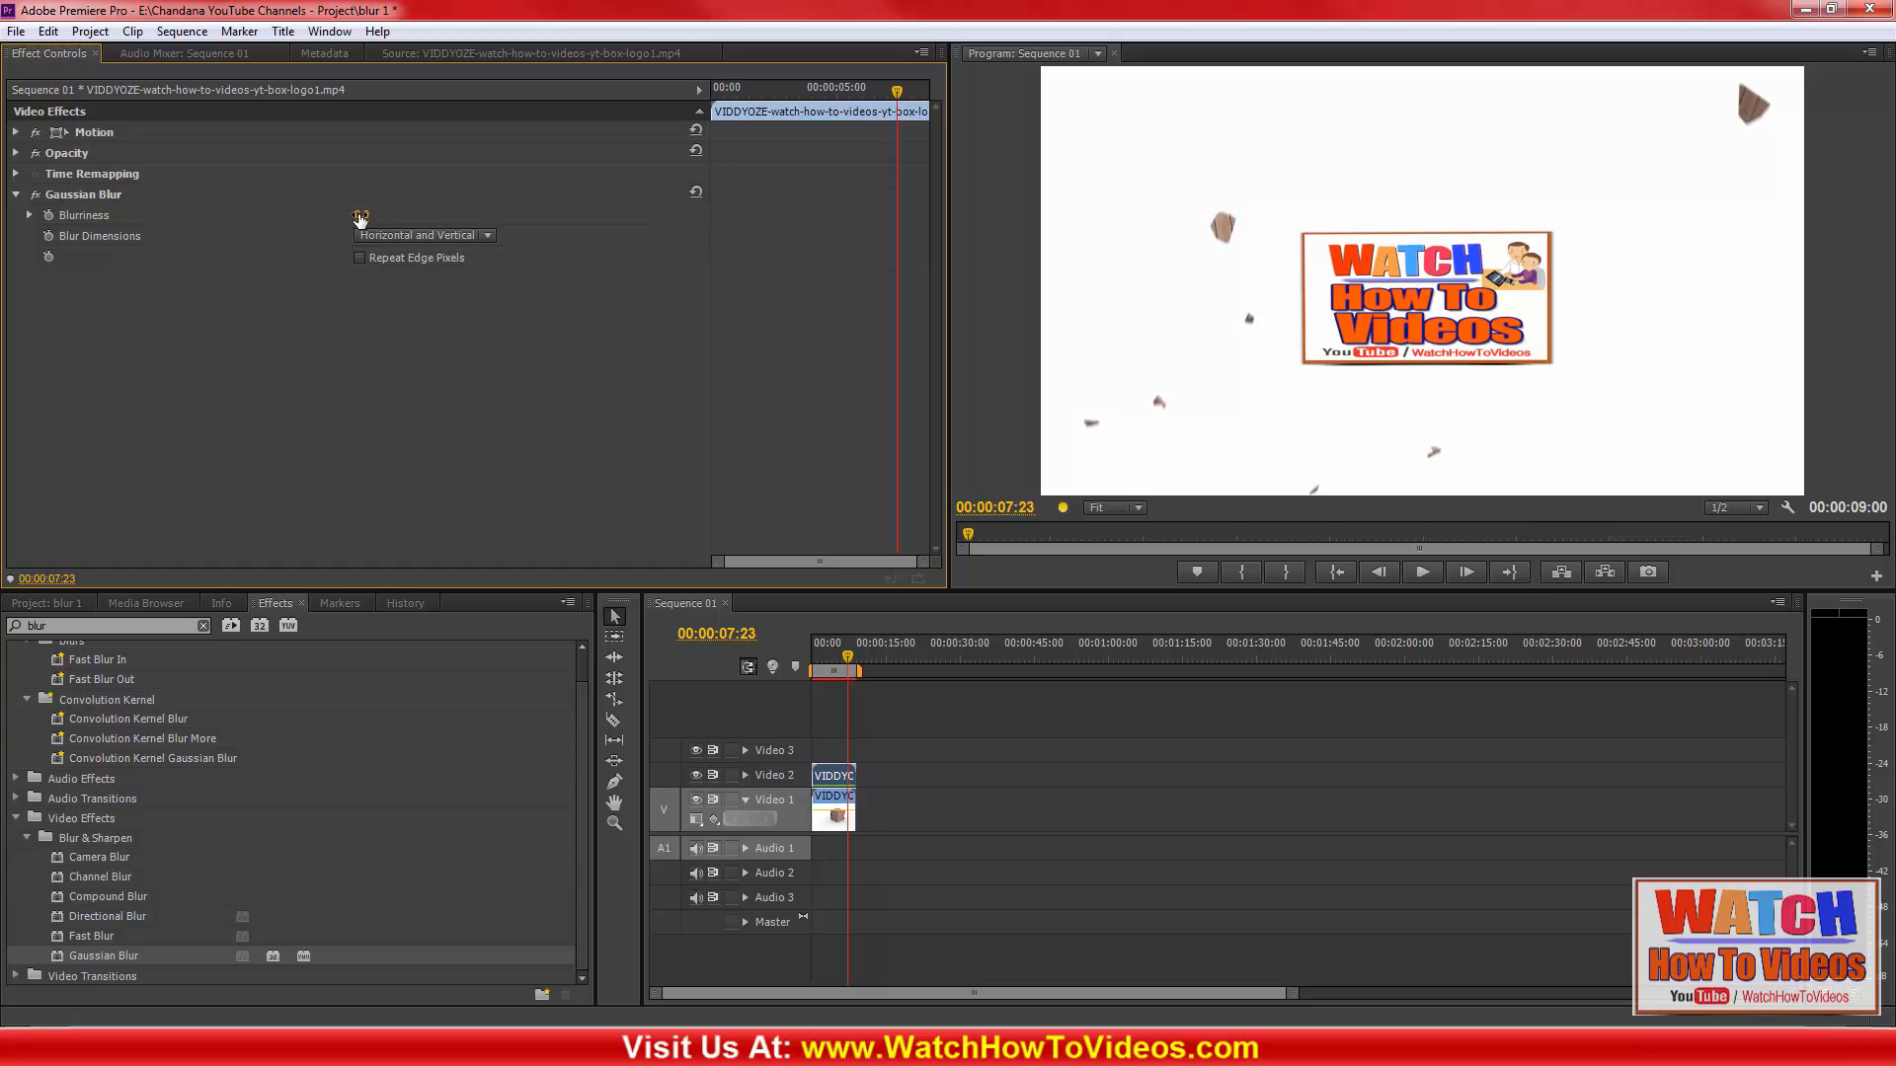
left_click_drag(364, 214, 382, 215)
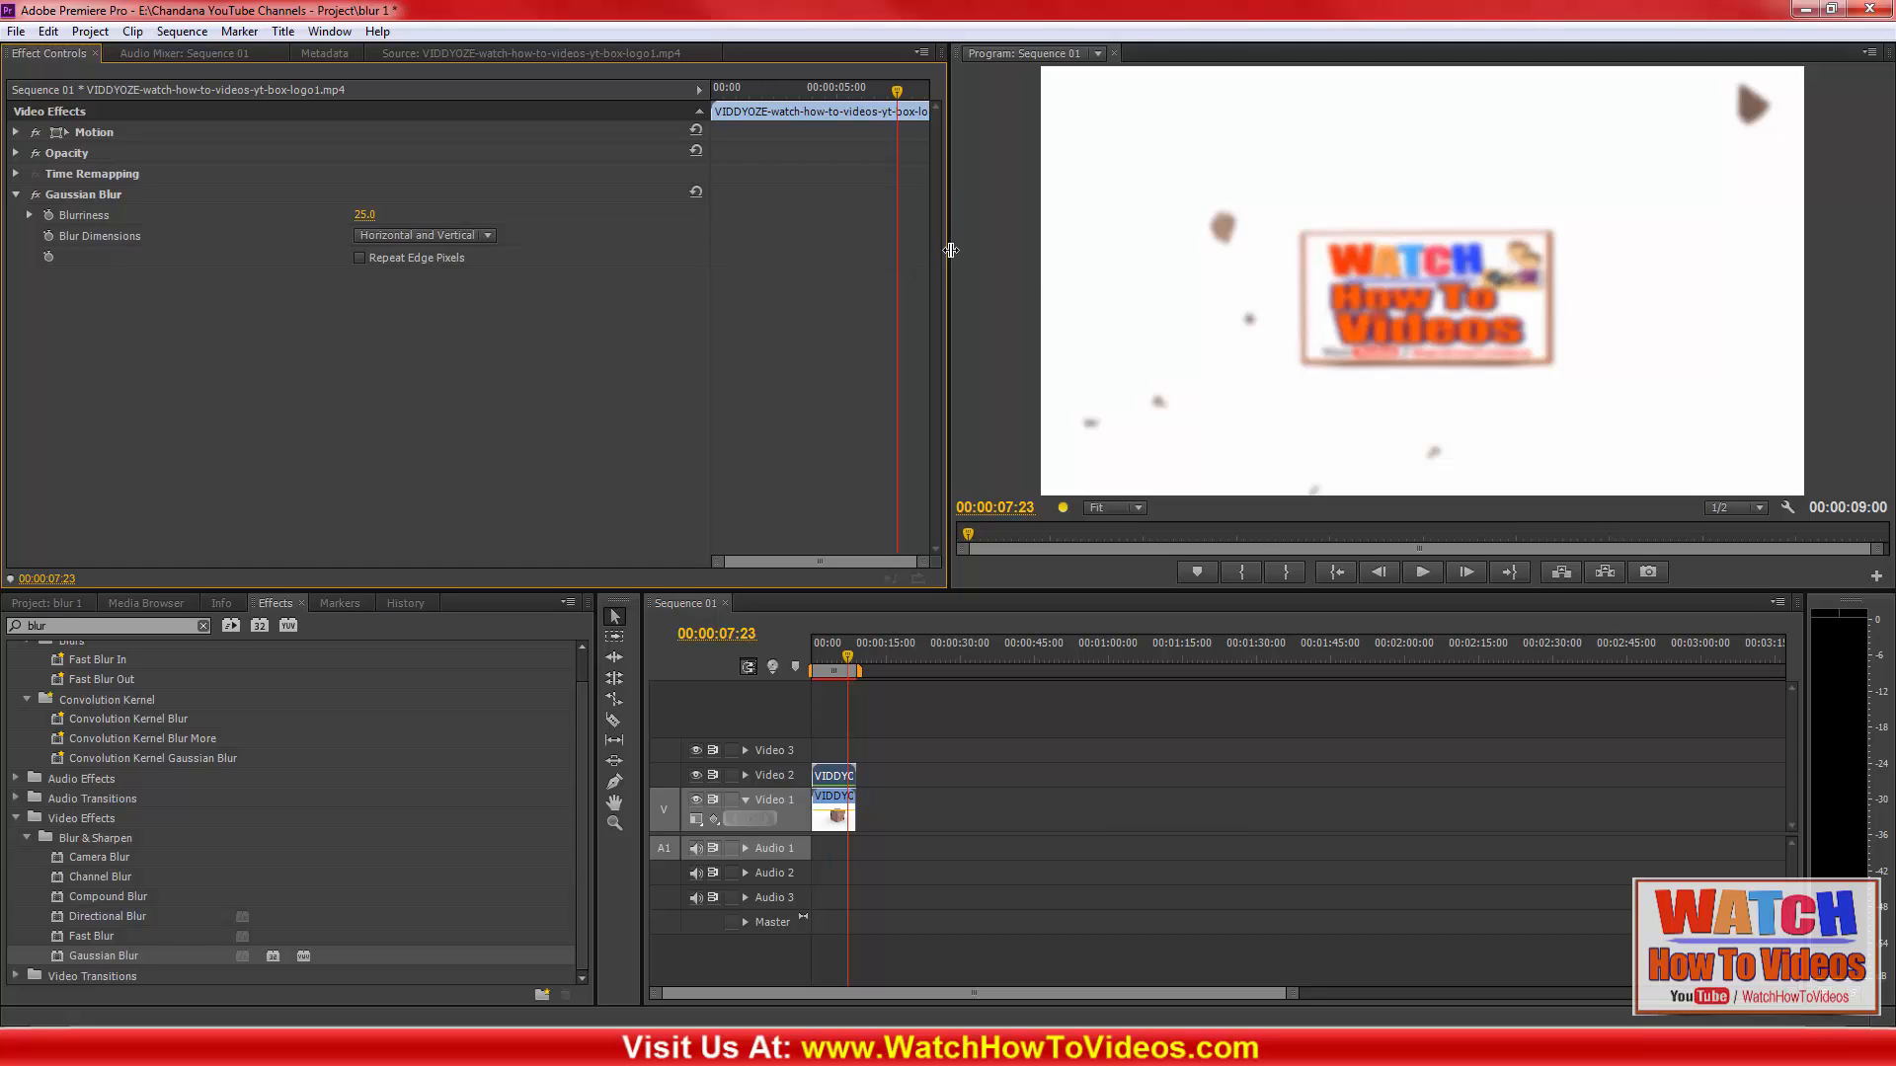
left_click_drag(950, 250, 750, 250)
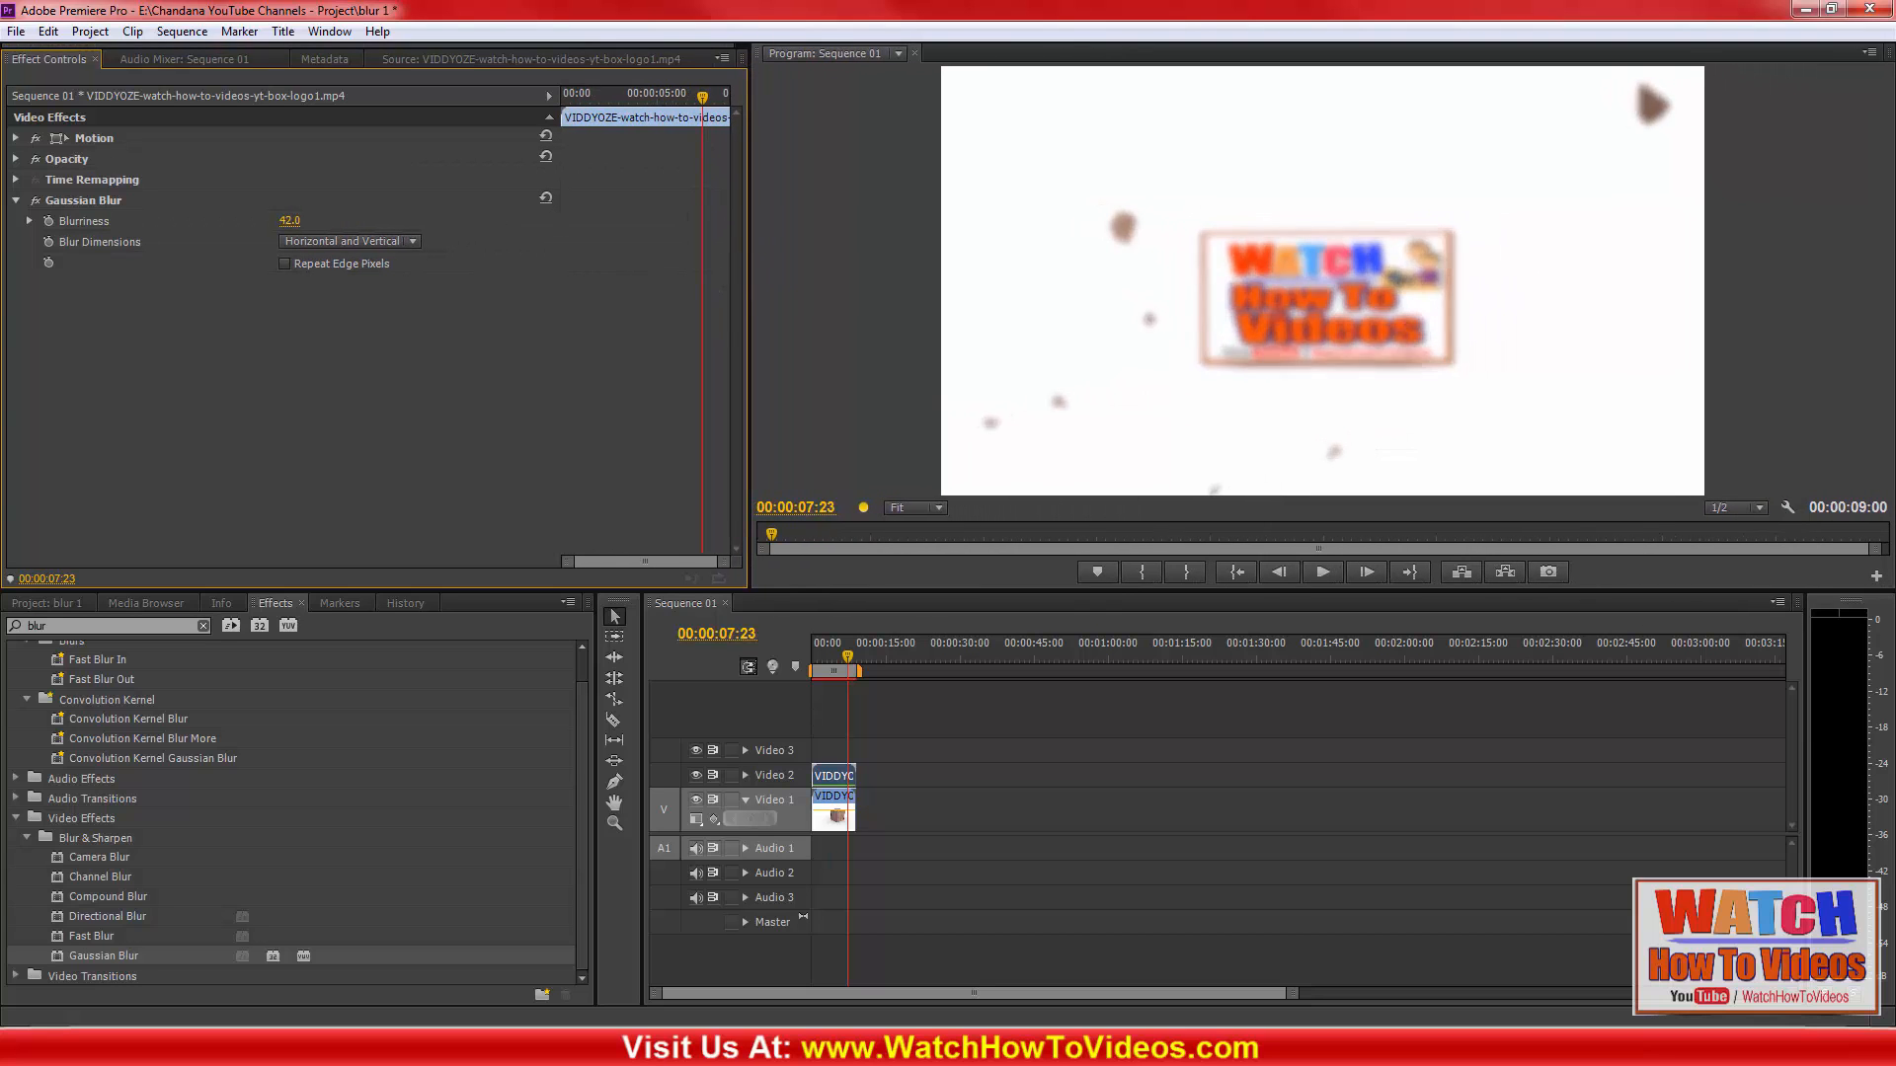
left_click_drag(297, 222, 321, 221)
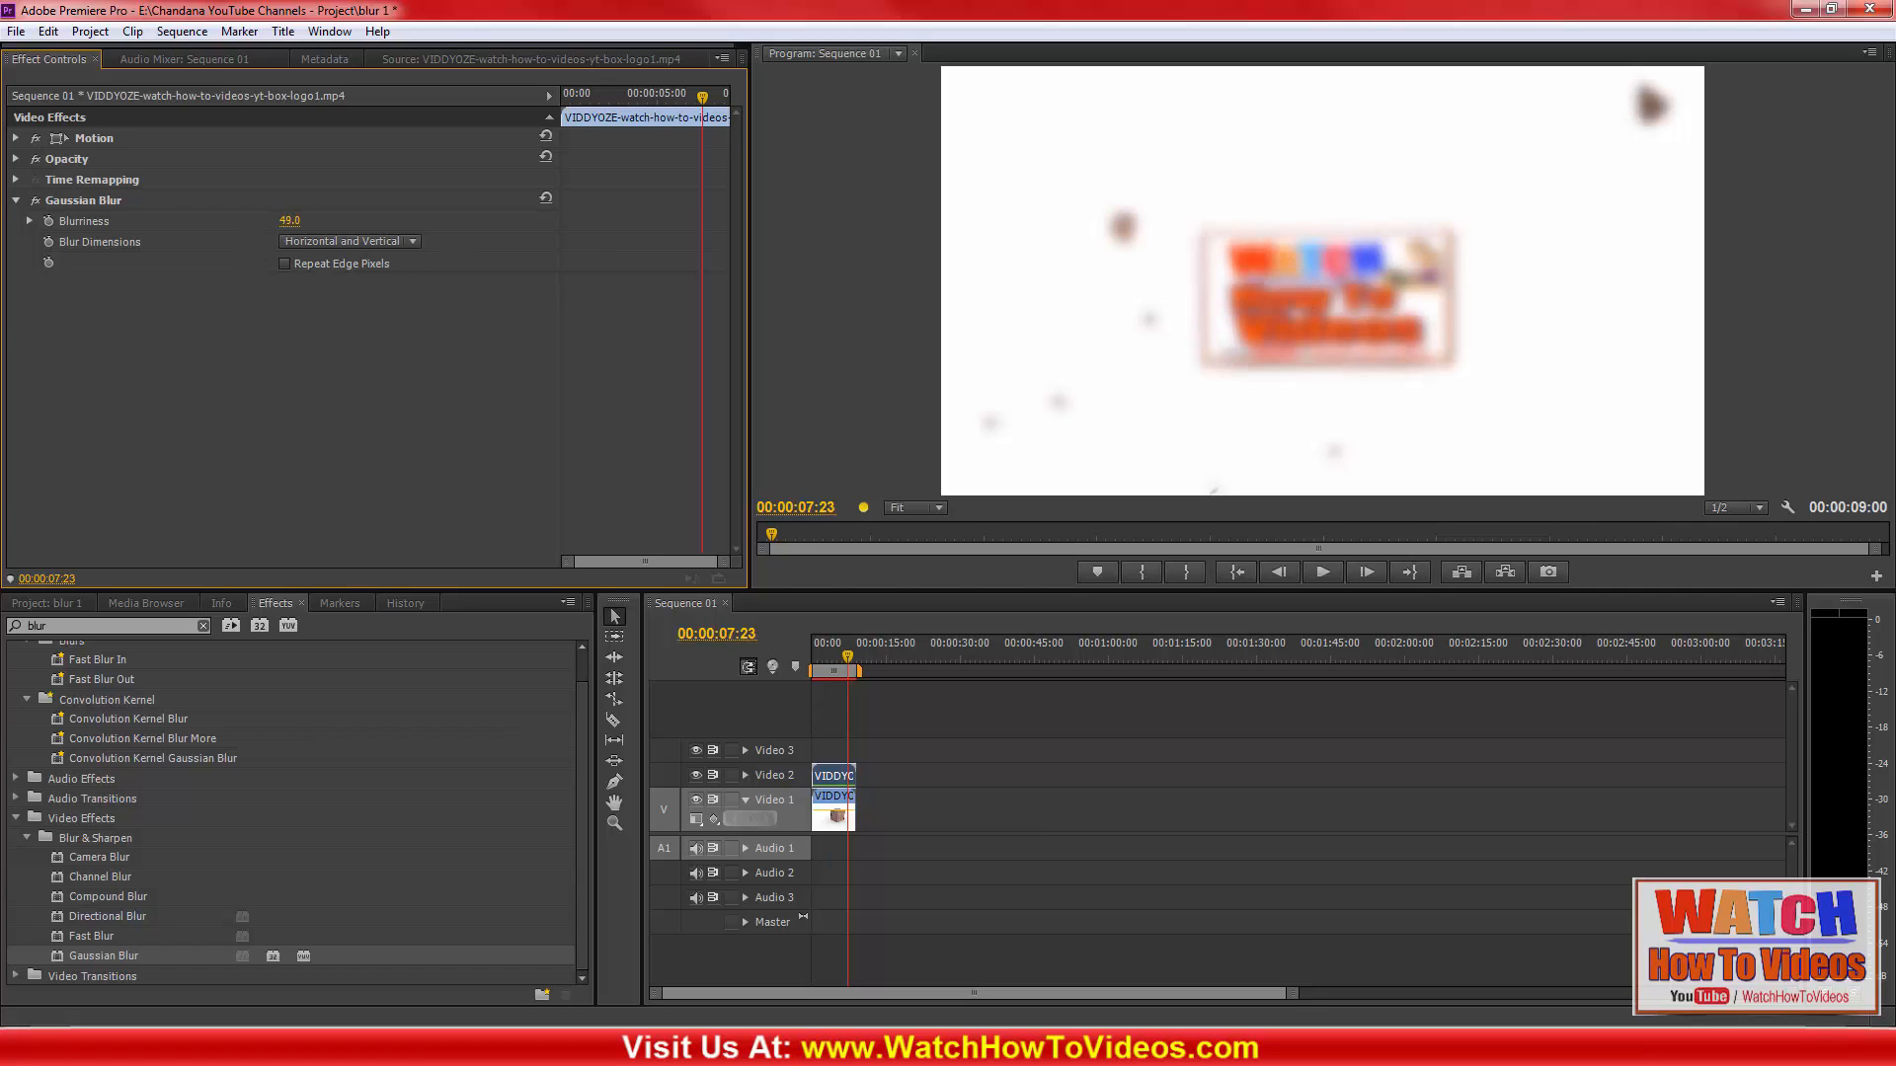
left_click_drag(297, 221, 307, 229)
Search the effects for "crop" and apply Crop to the clip on Video 2
double_click(38, 626)
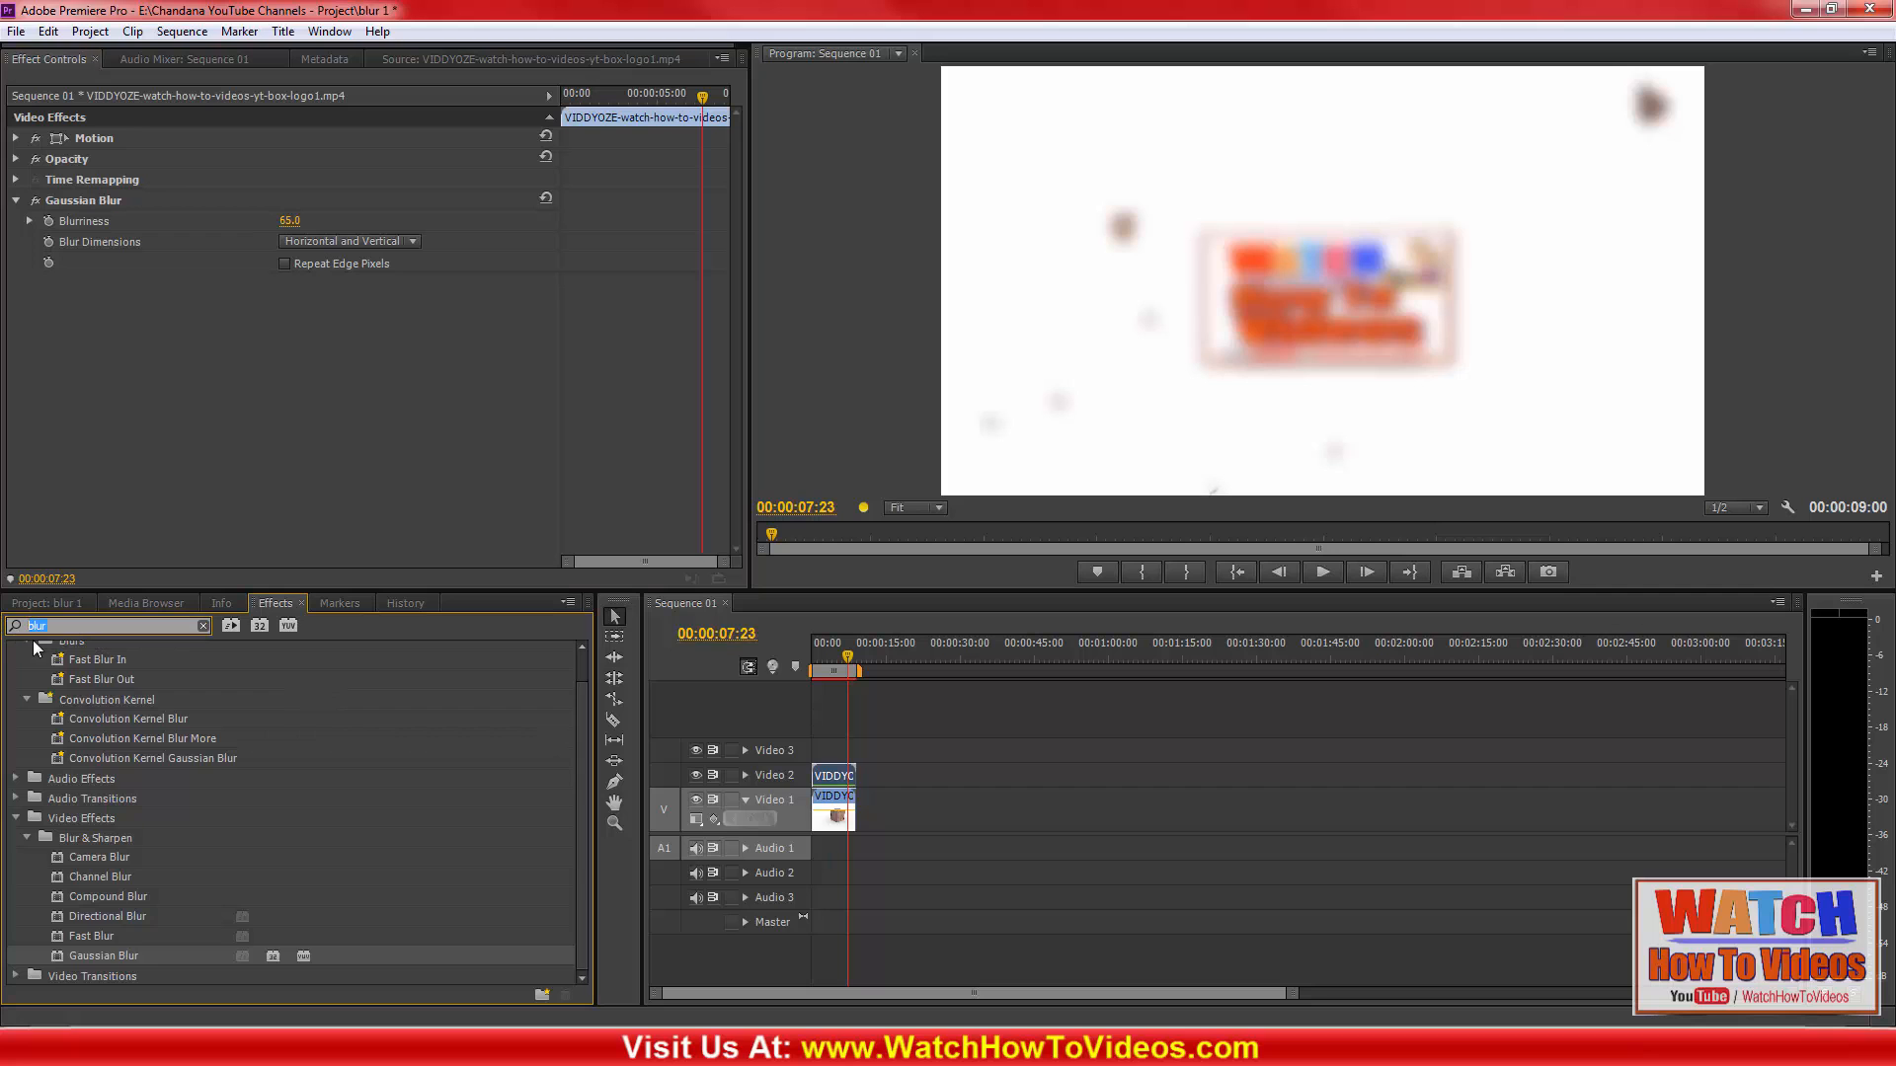
type("cr")
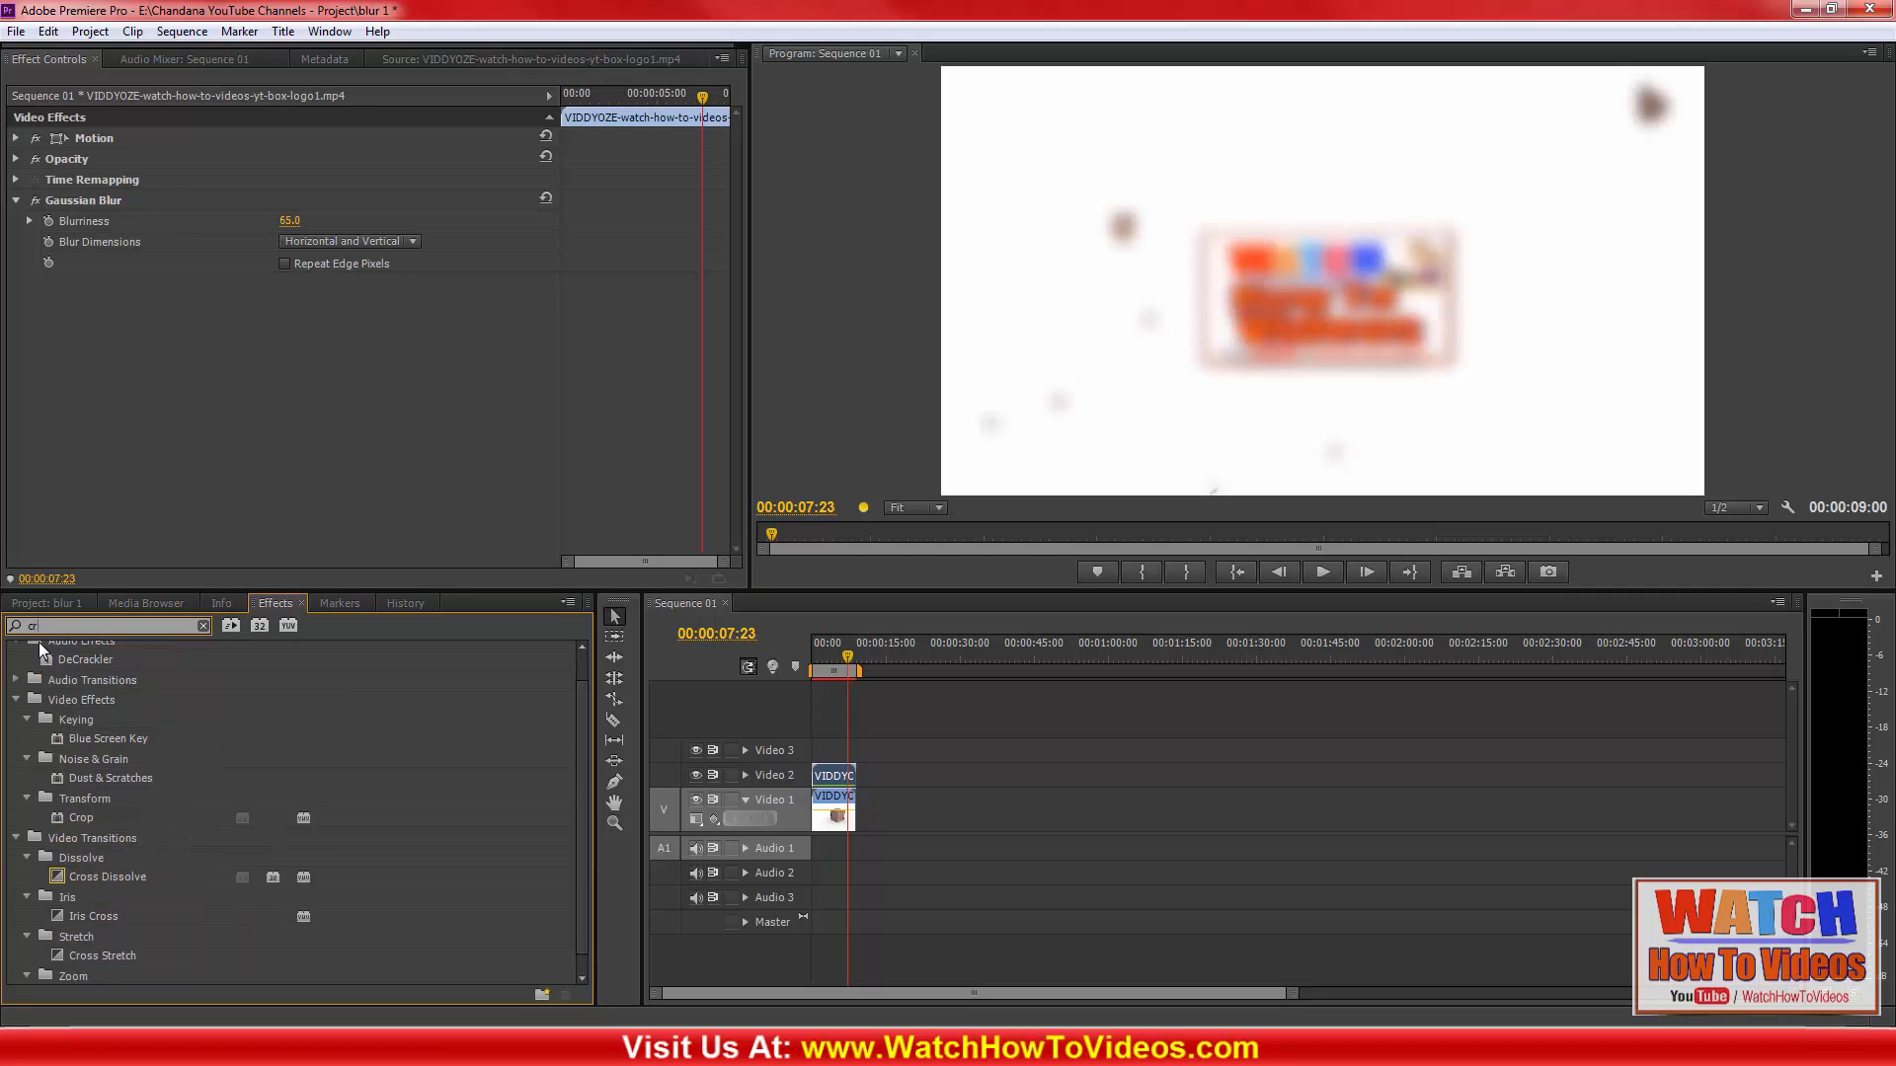
type("op")
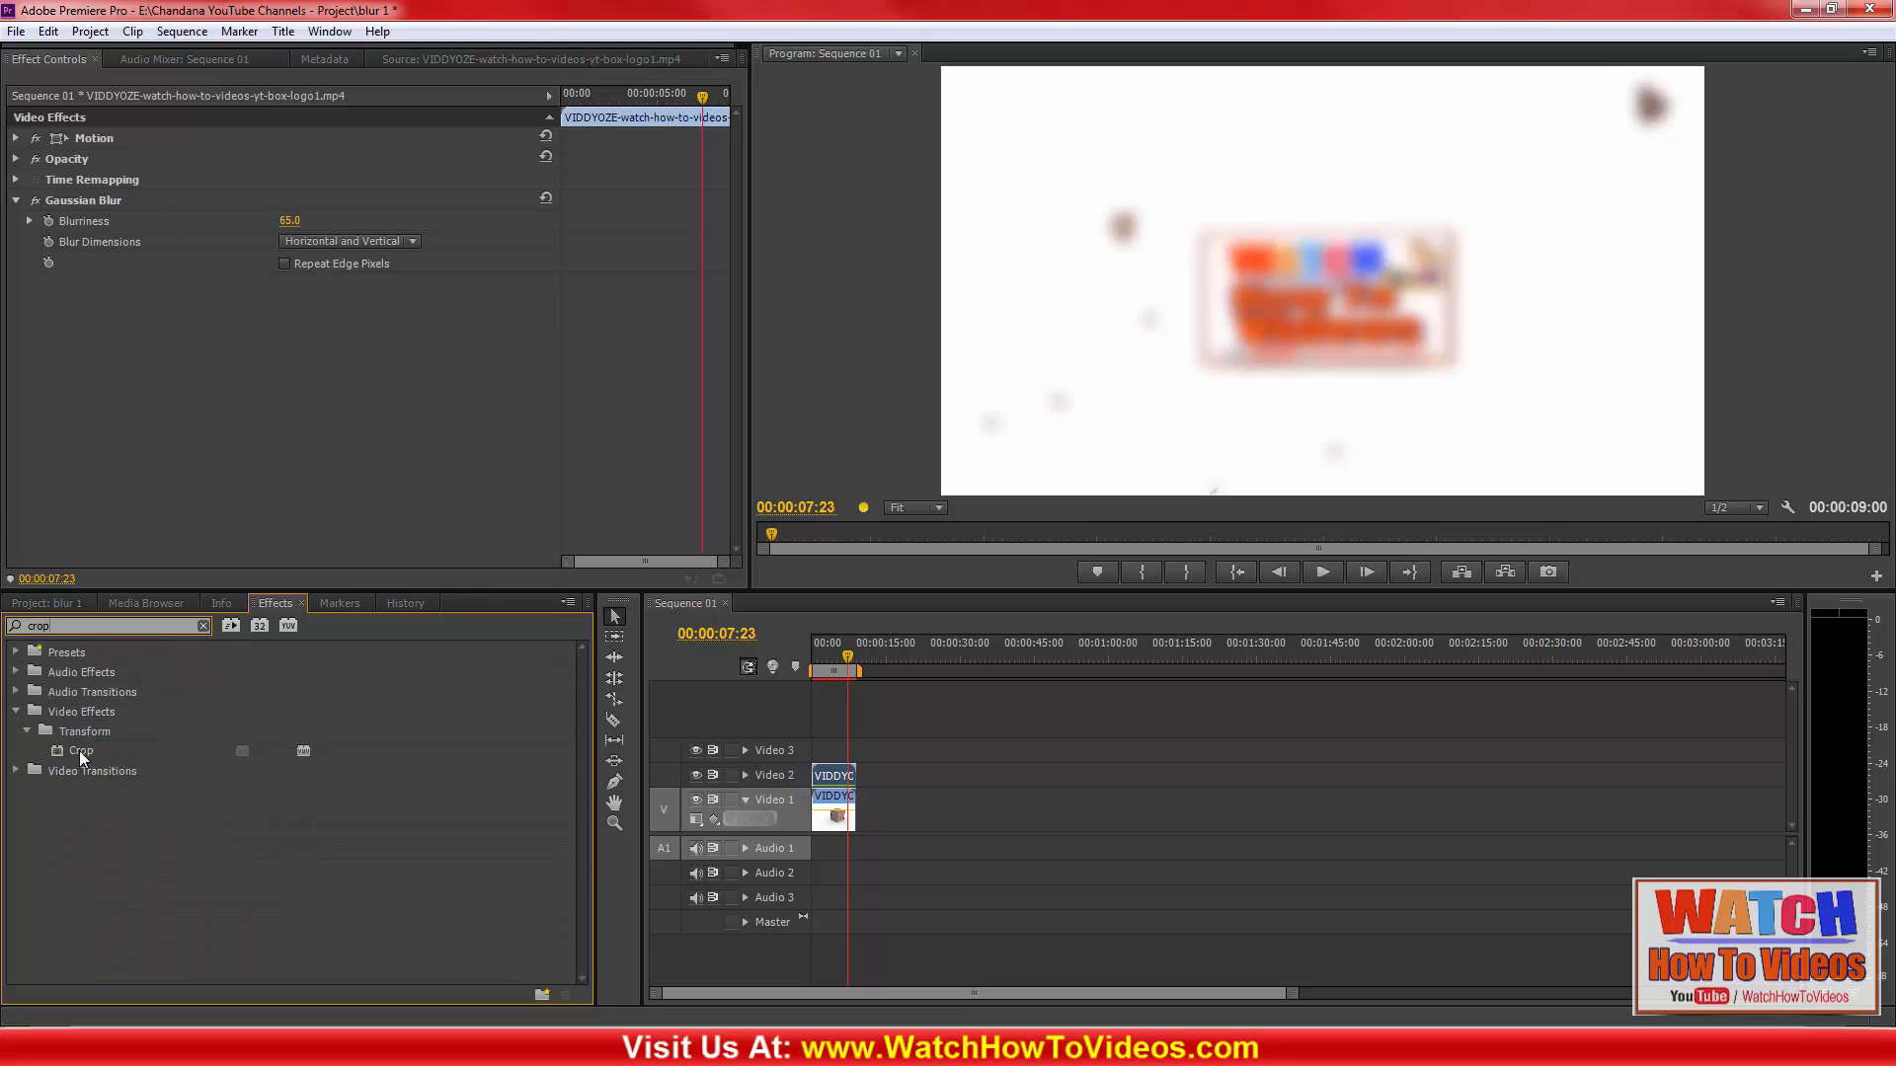
left_click_drag(83, 758, 827, 776)
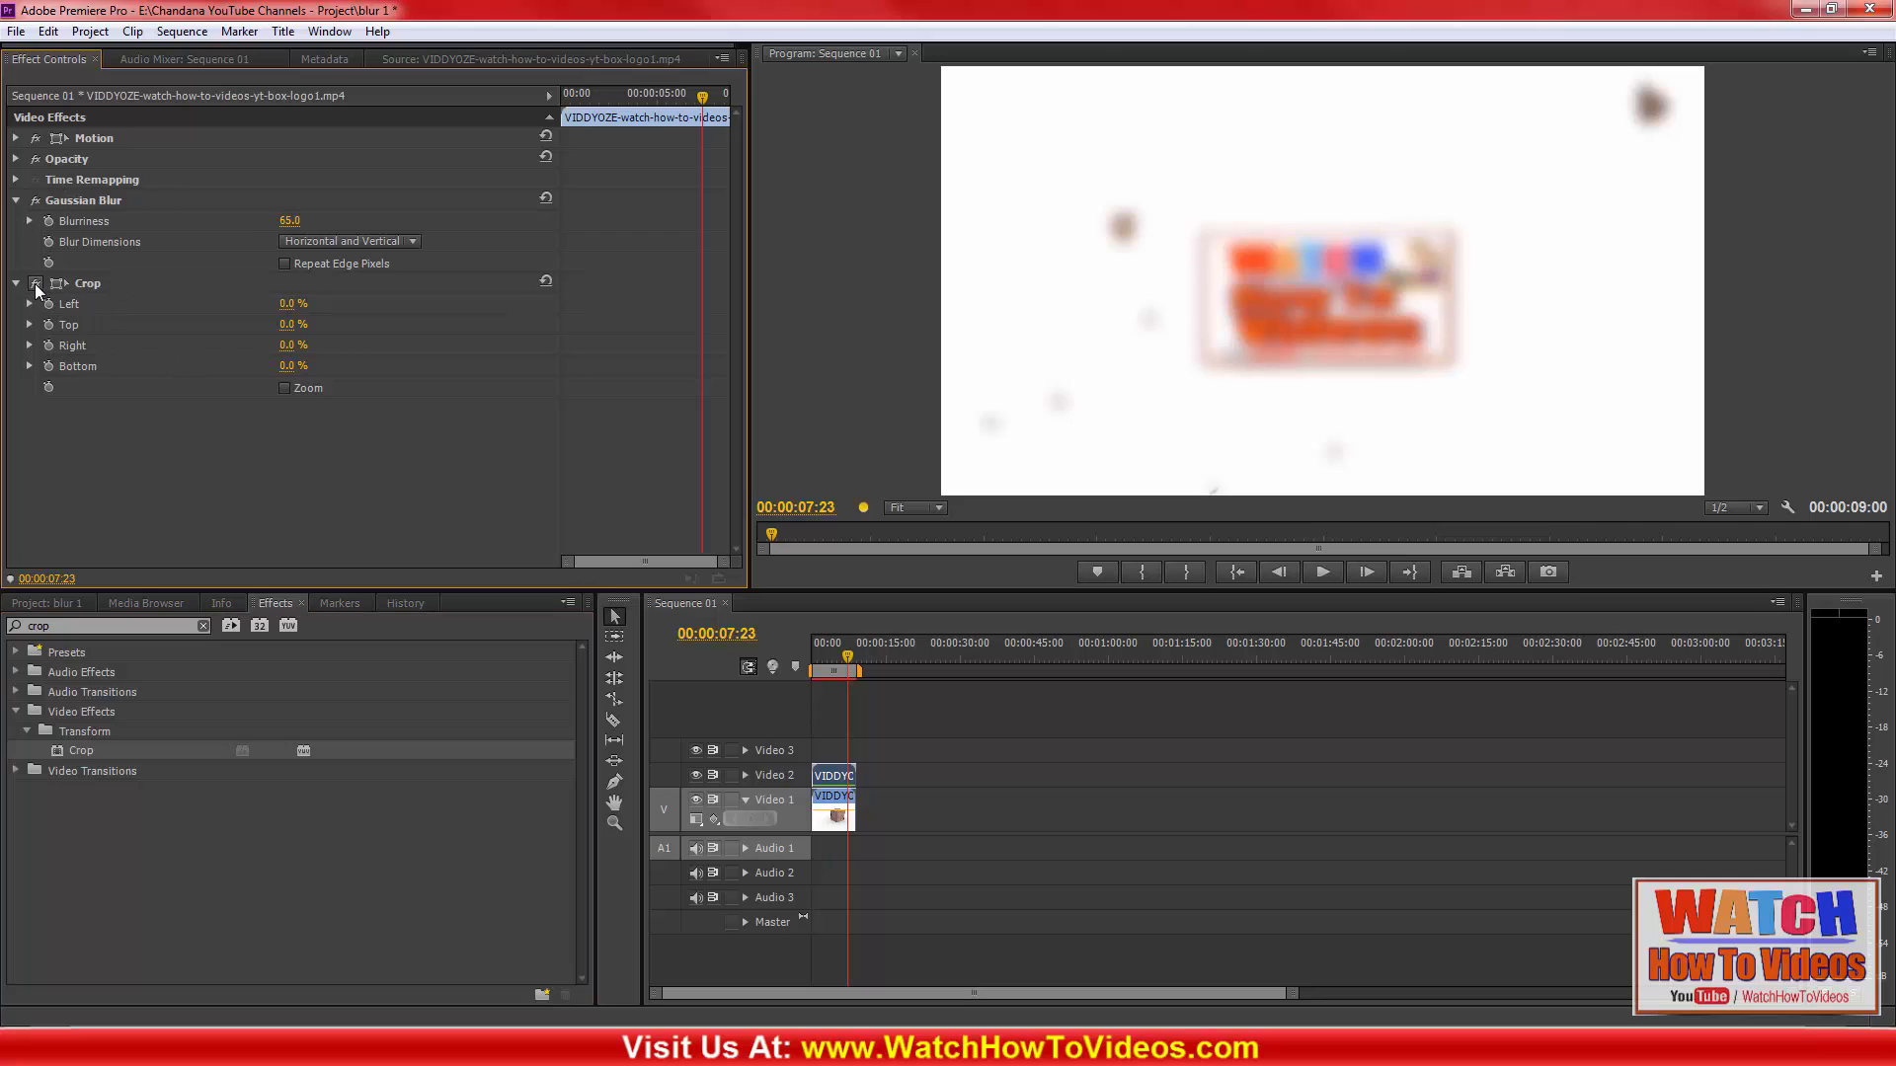
Crop the blurred clip around the logo's upper part to about 32.9% left, 26.3% right, 42.5% bottom and 38.9% top
left_click(86, 286)
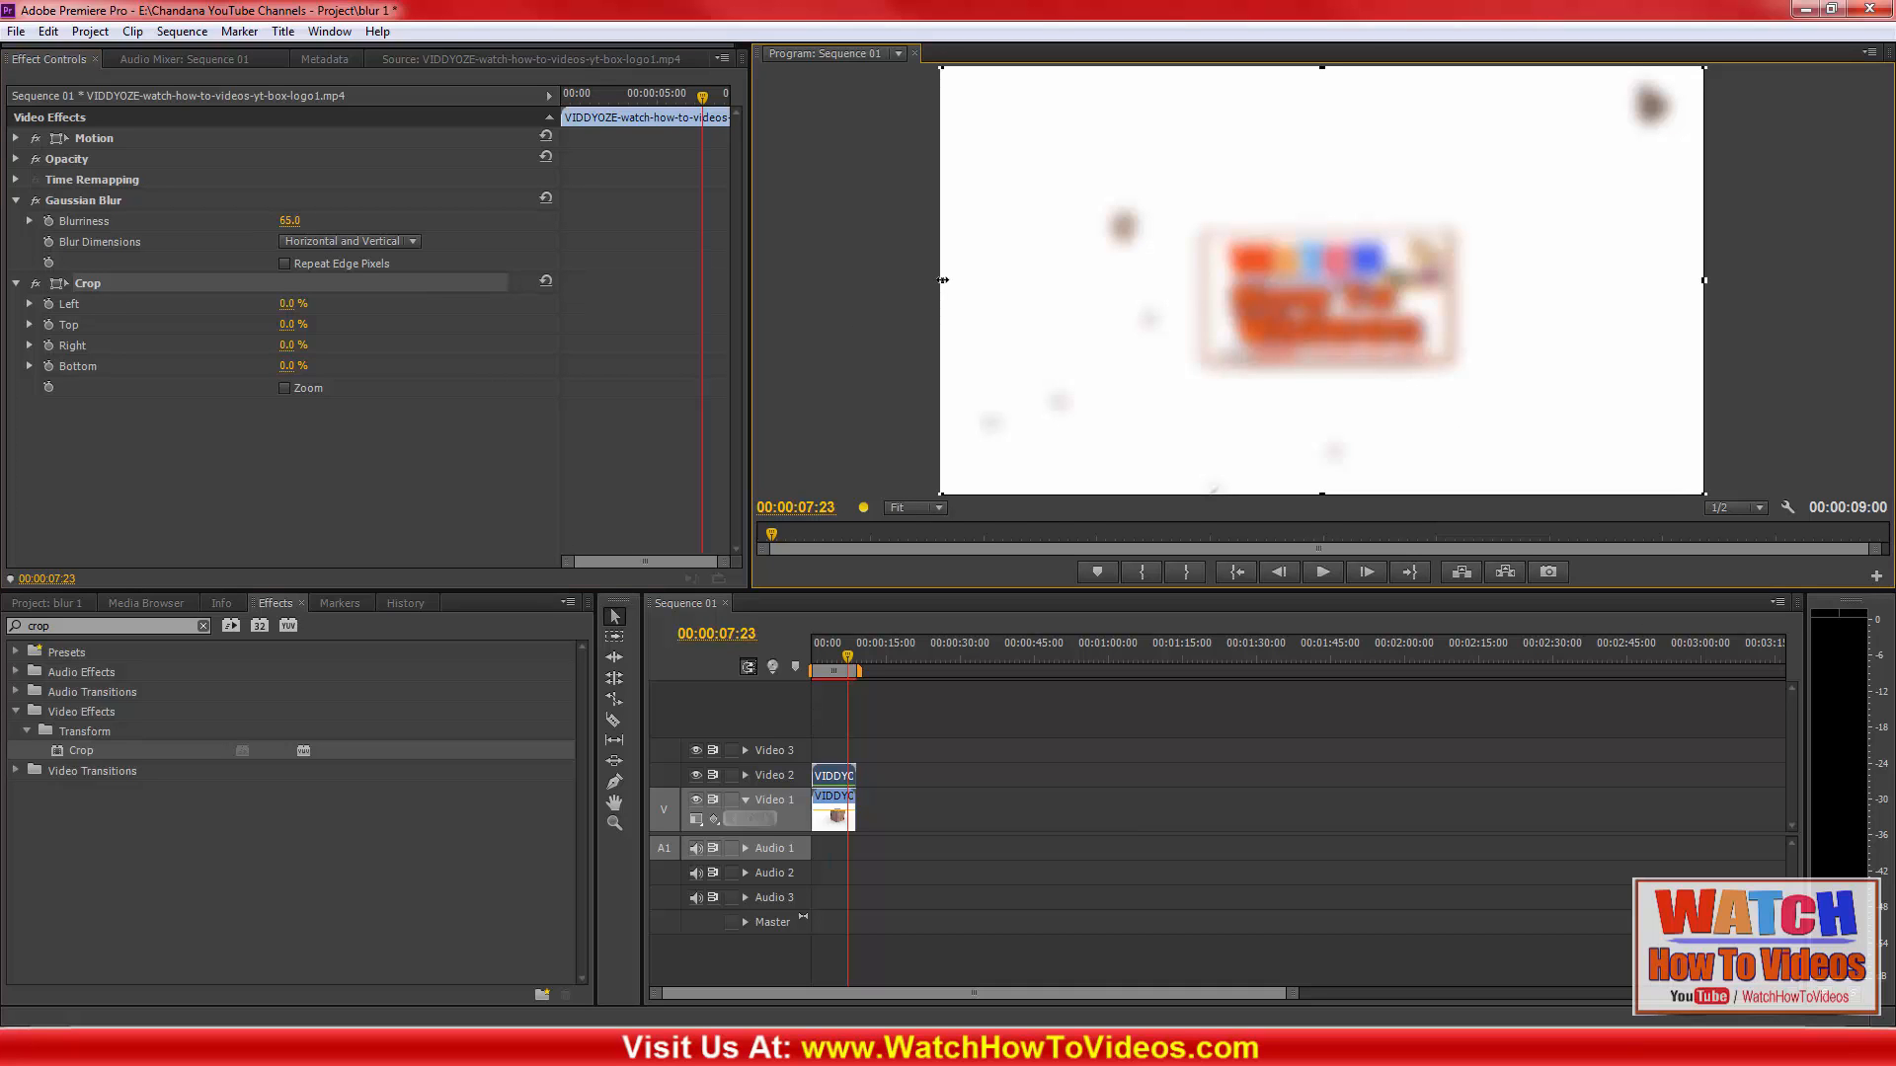
left_click_drag(943, 280, 1193, 282)
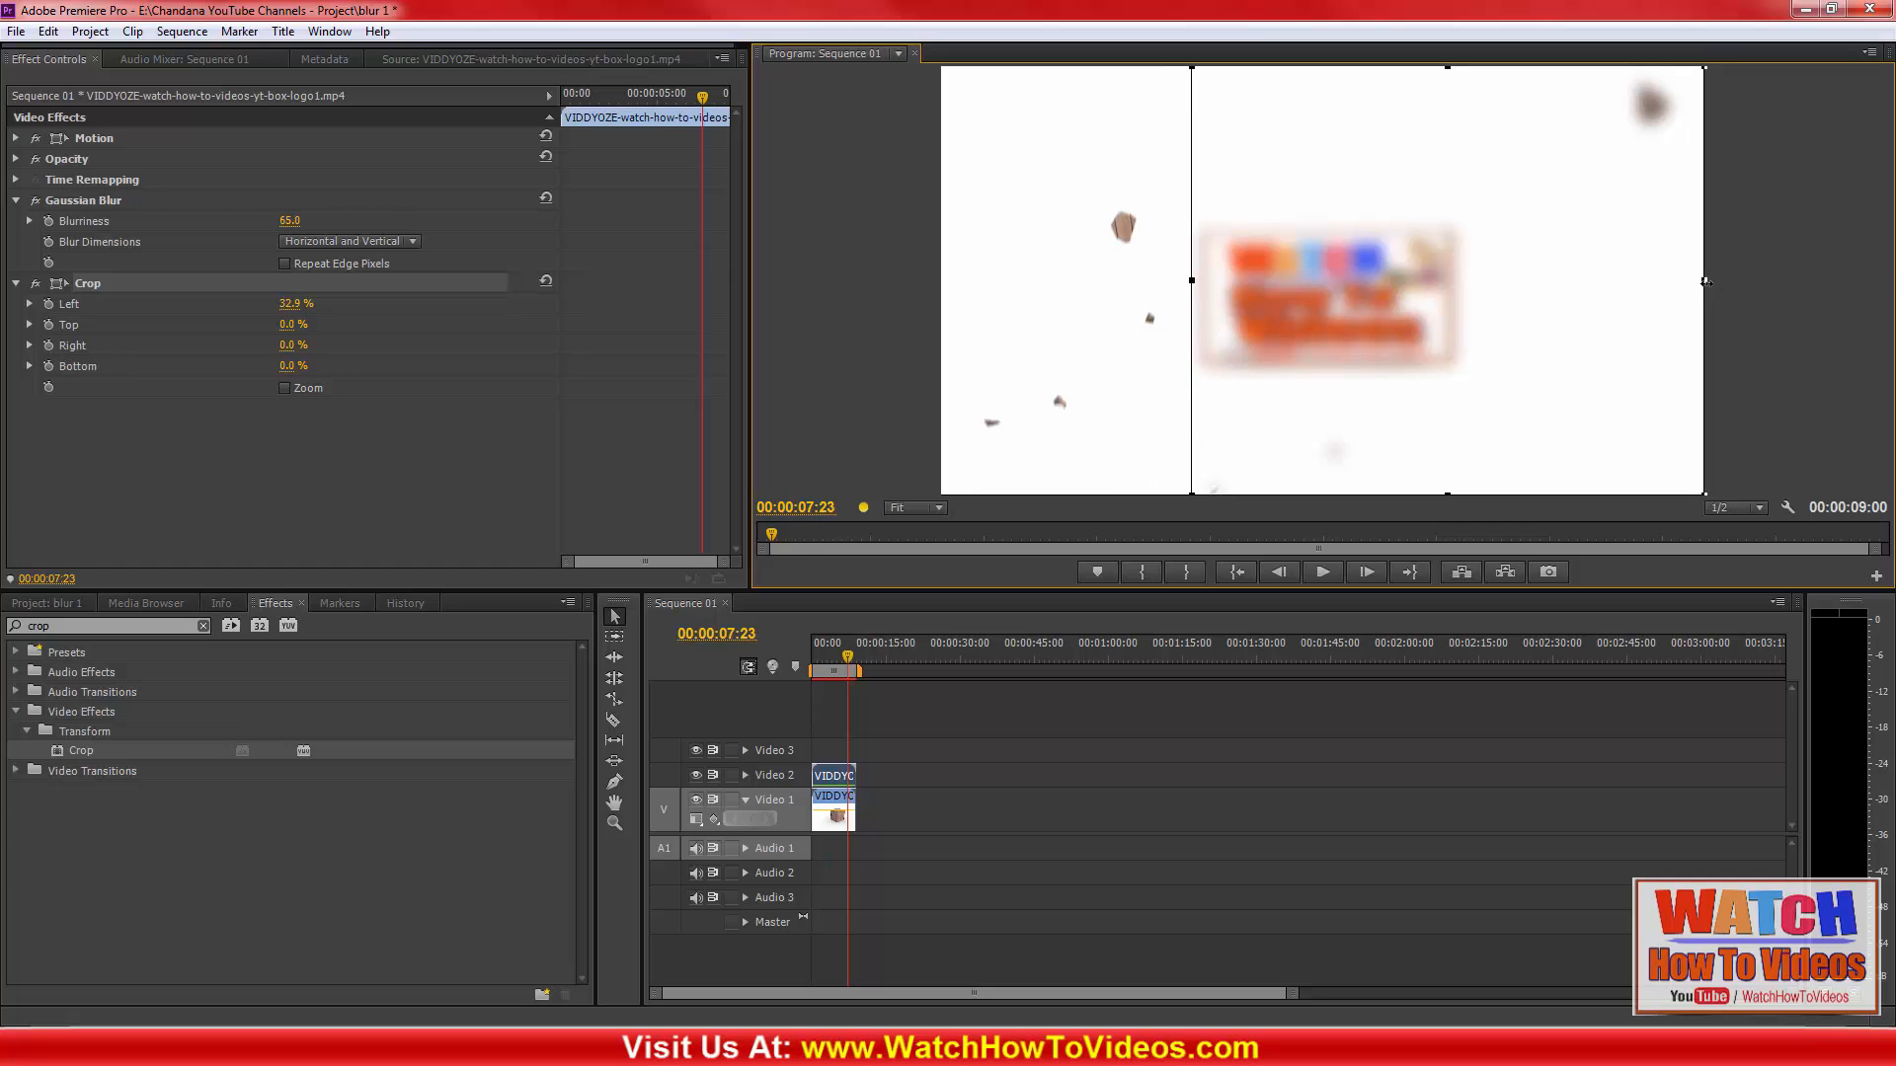
left_click_drag(1706, 282, 1504, 284)
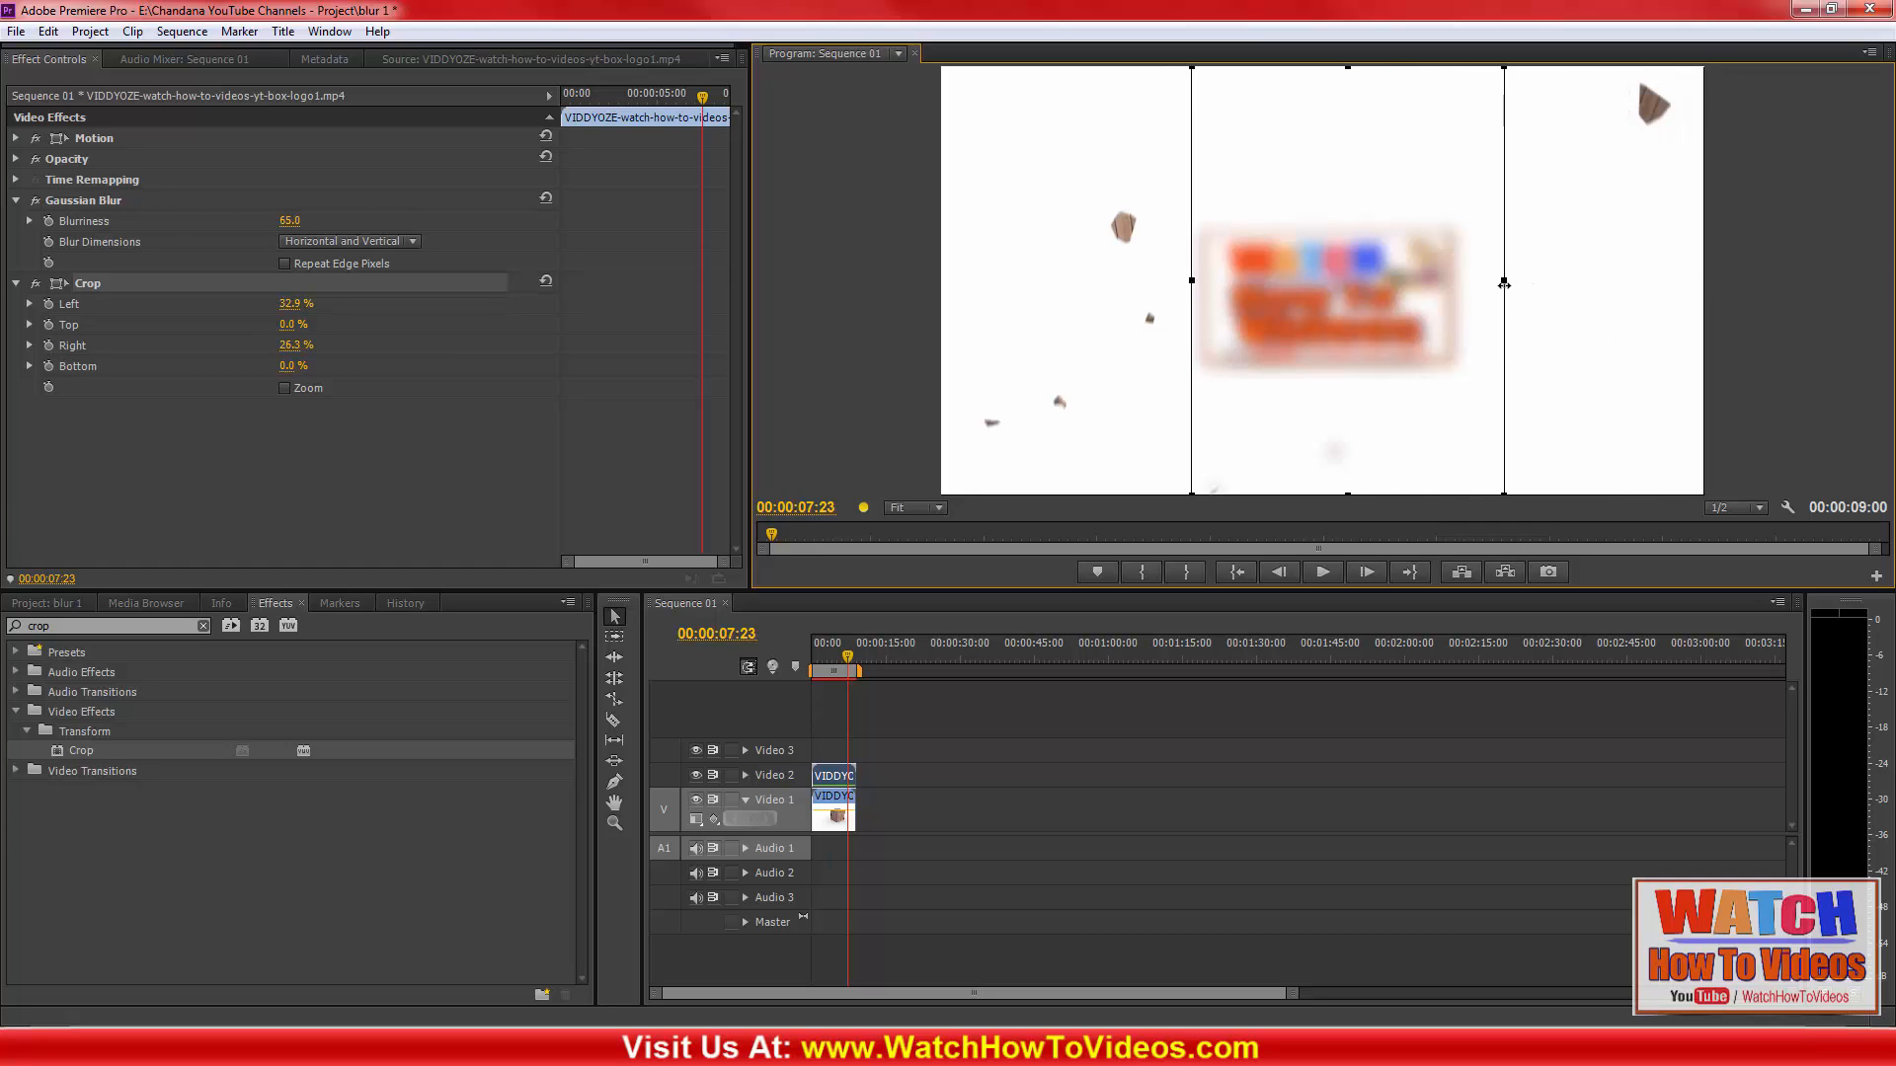
left_click_drag(1348, 494, 1355, 314)
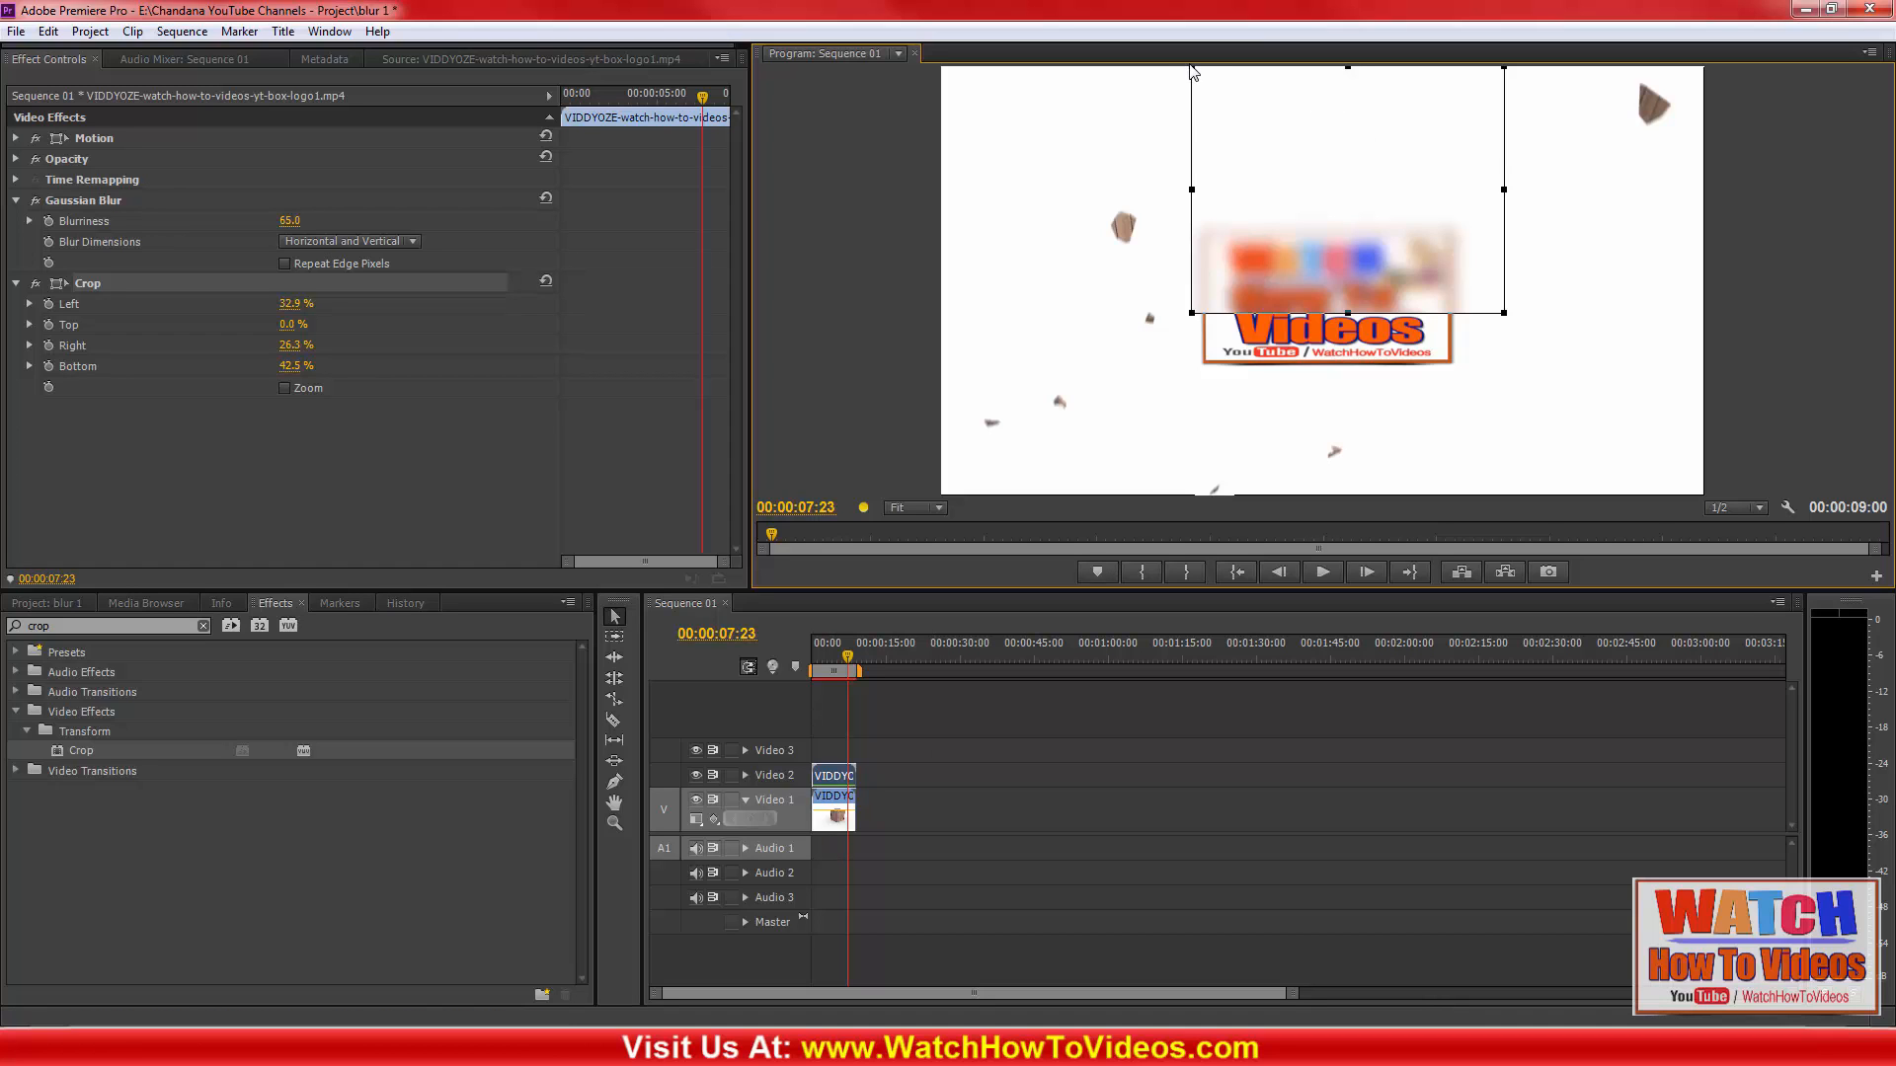
left_click_drag(1350, 71, 1351, 235)
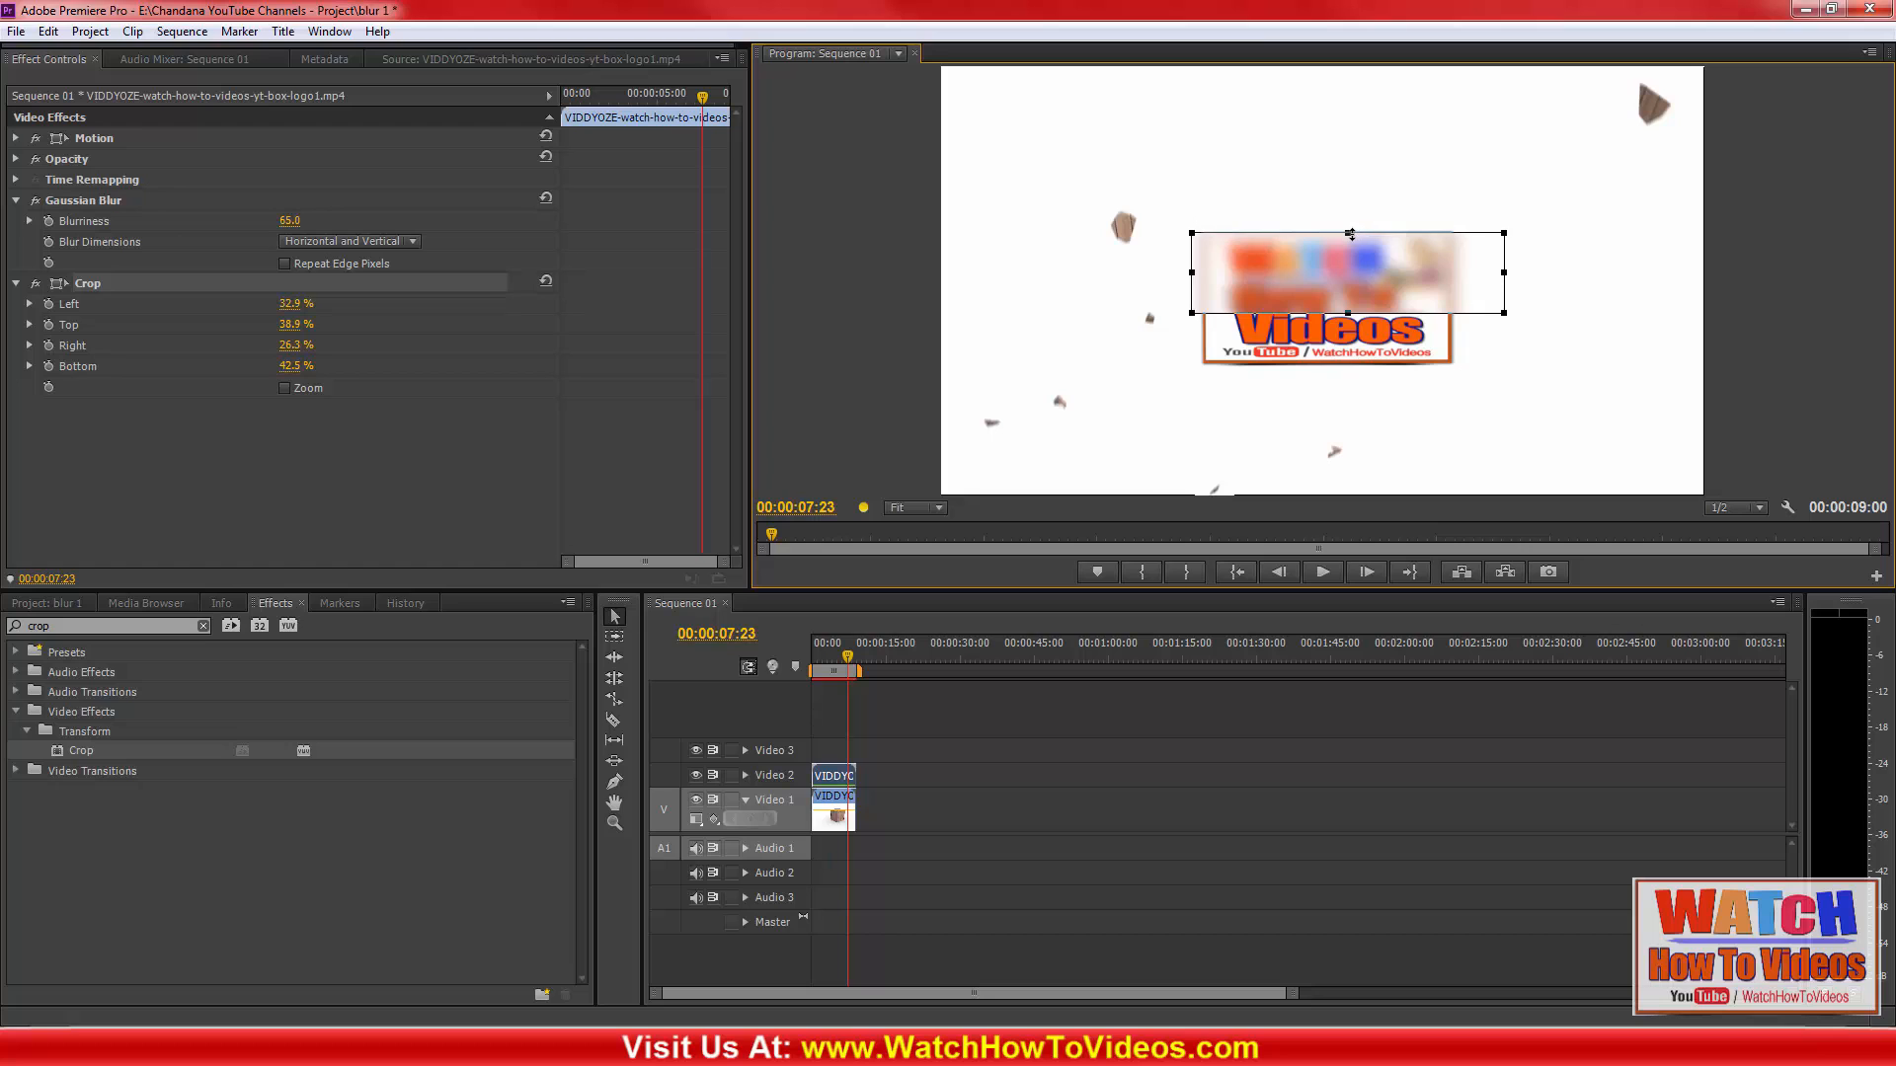
Tighten the crop around the logo's upper-right corner to about 58.2% left, 32.2% right and 48% bottom, and set the Gaussian Blur's Blurriness to 47
left_click_drag(1192, 271, 1388, 273)
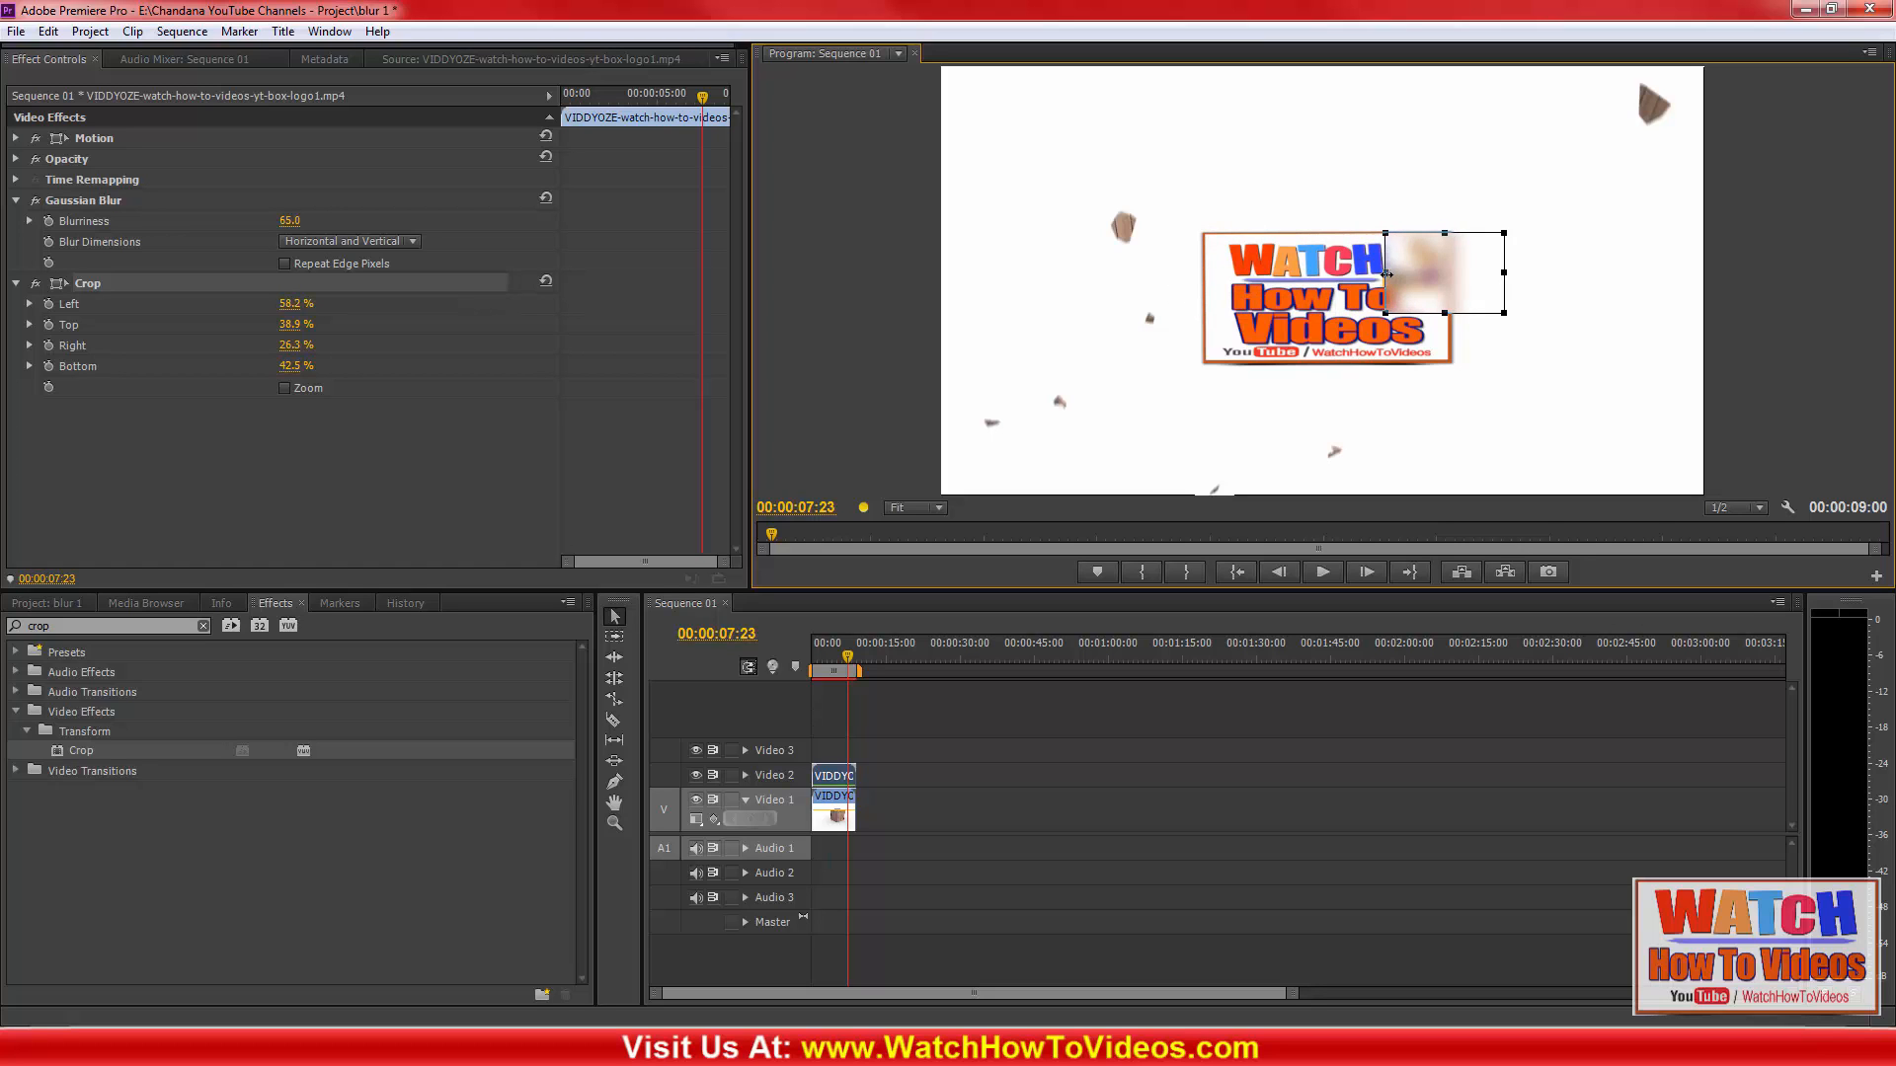
left_click_drag(1503, 273, 1425, 291)
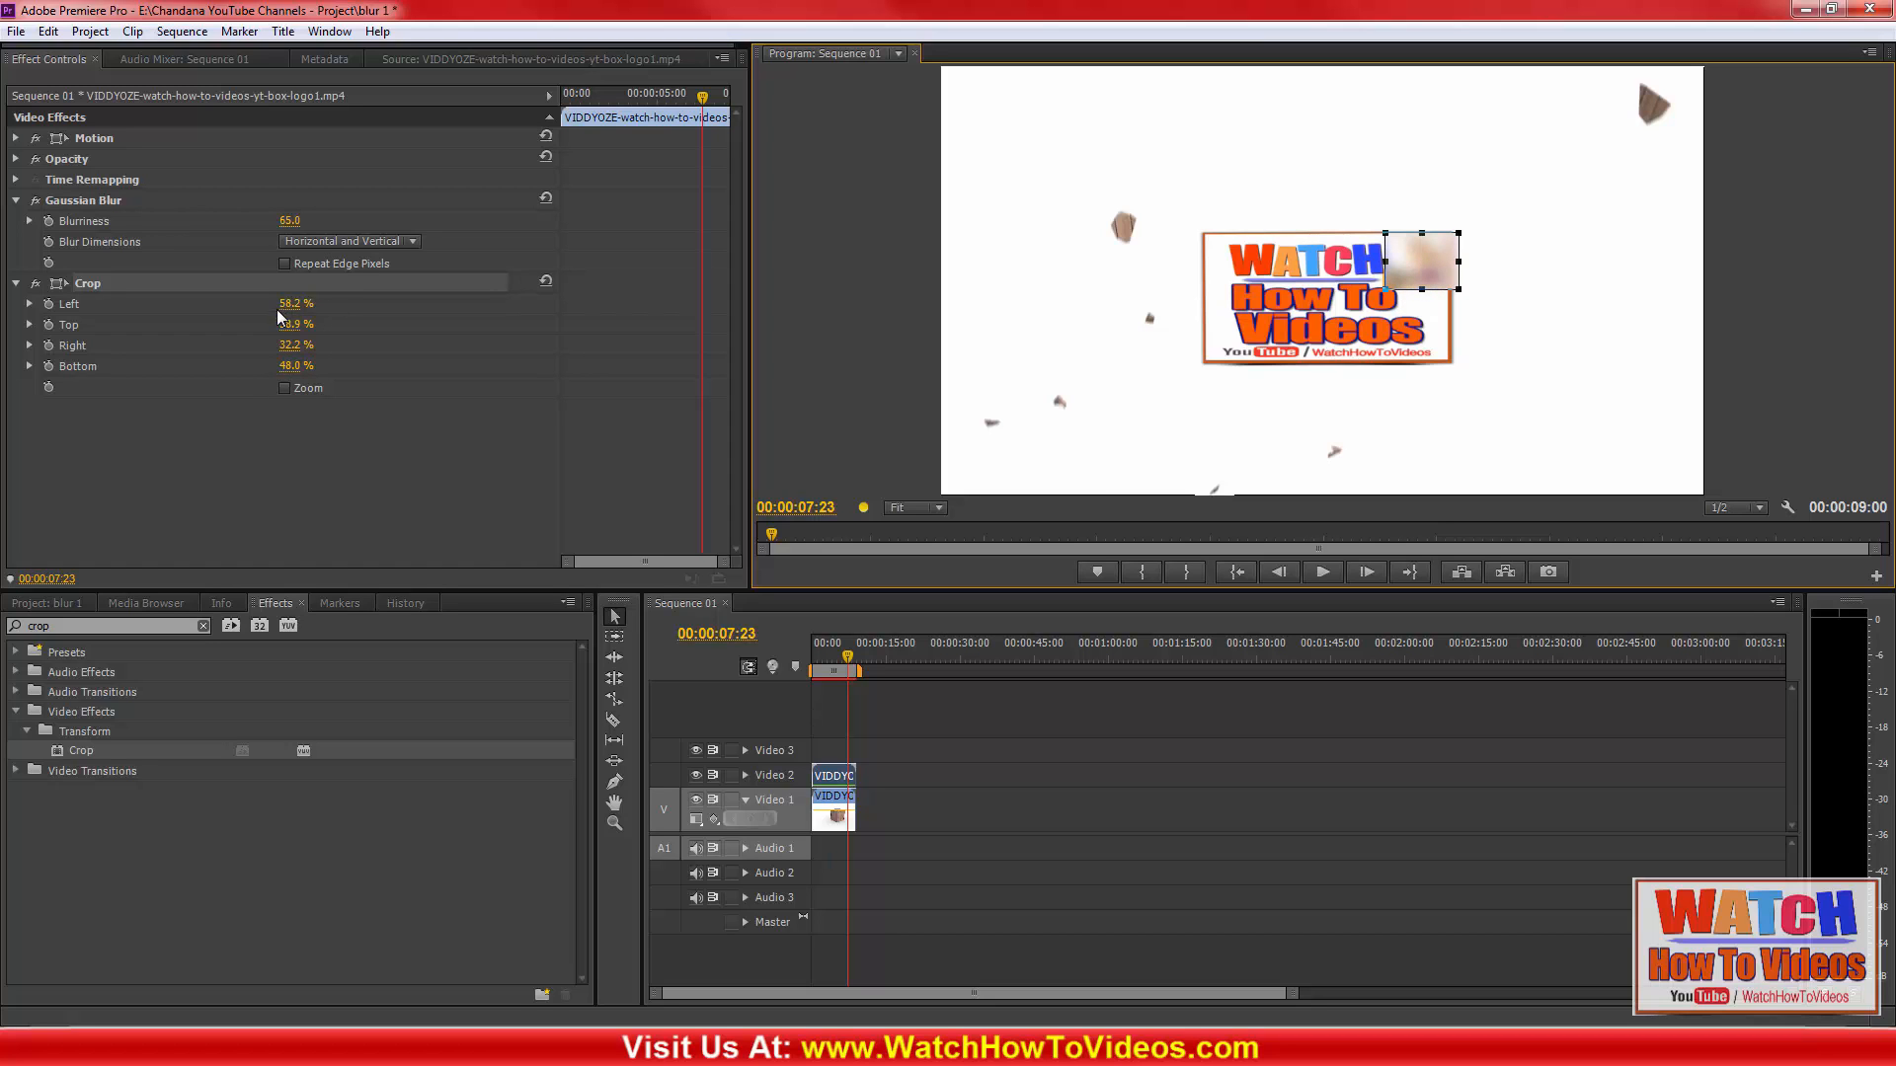
mouse_move(285, 223)
left_mouse_down()
mouse_move(320, 224)
mouse_move(296, 223)
left_mouse_up()
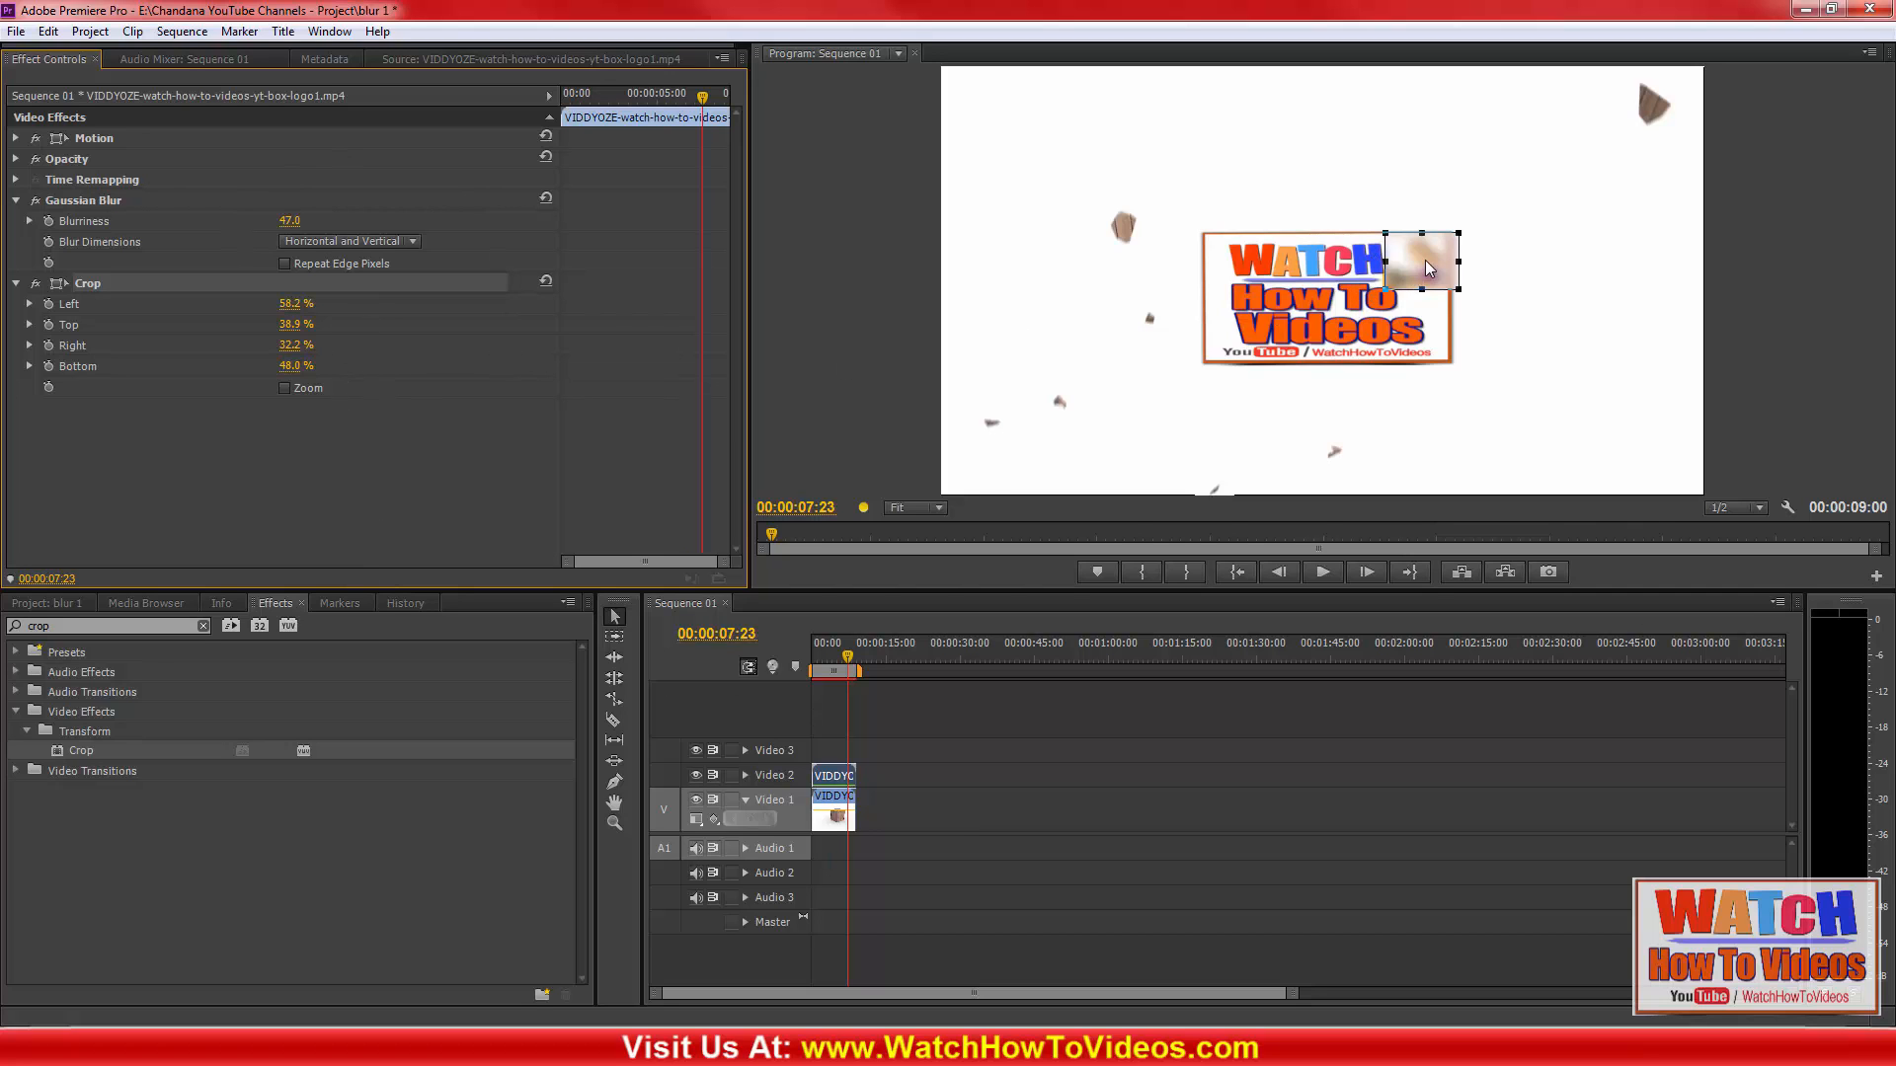
mouse_move(1418, 266)
left_mouse_down()
mouse_move(1248, 260)
mouse_move(1418, 271)
mouse_move(1246, 336)
mouse_move(1136, 252)
mouse_move(1424, 268)
left_mouse_up()
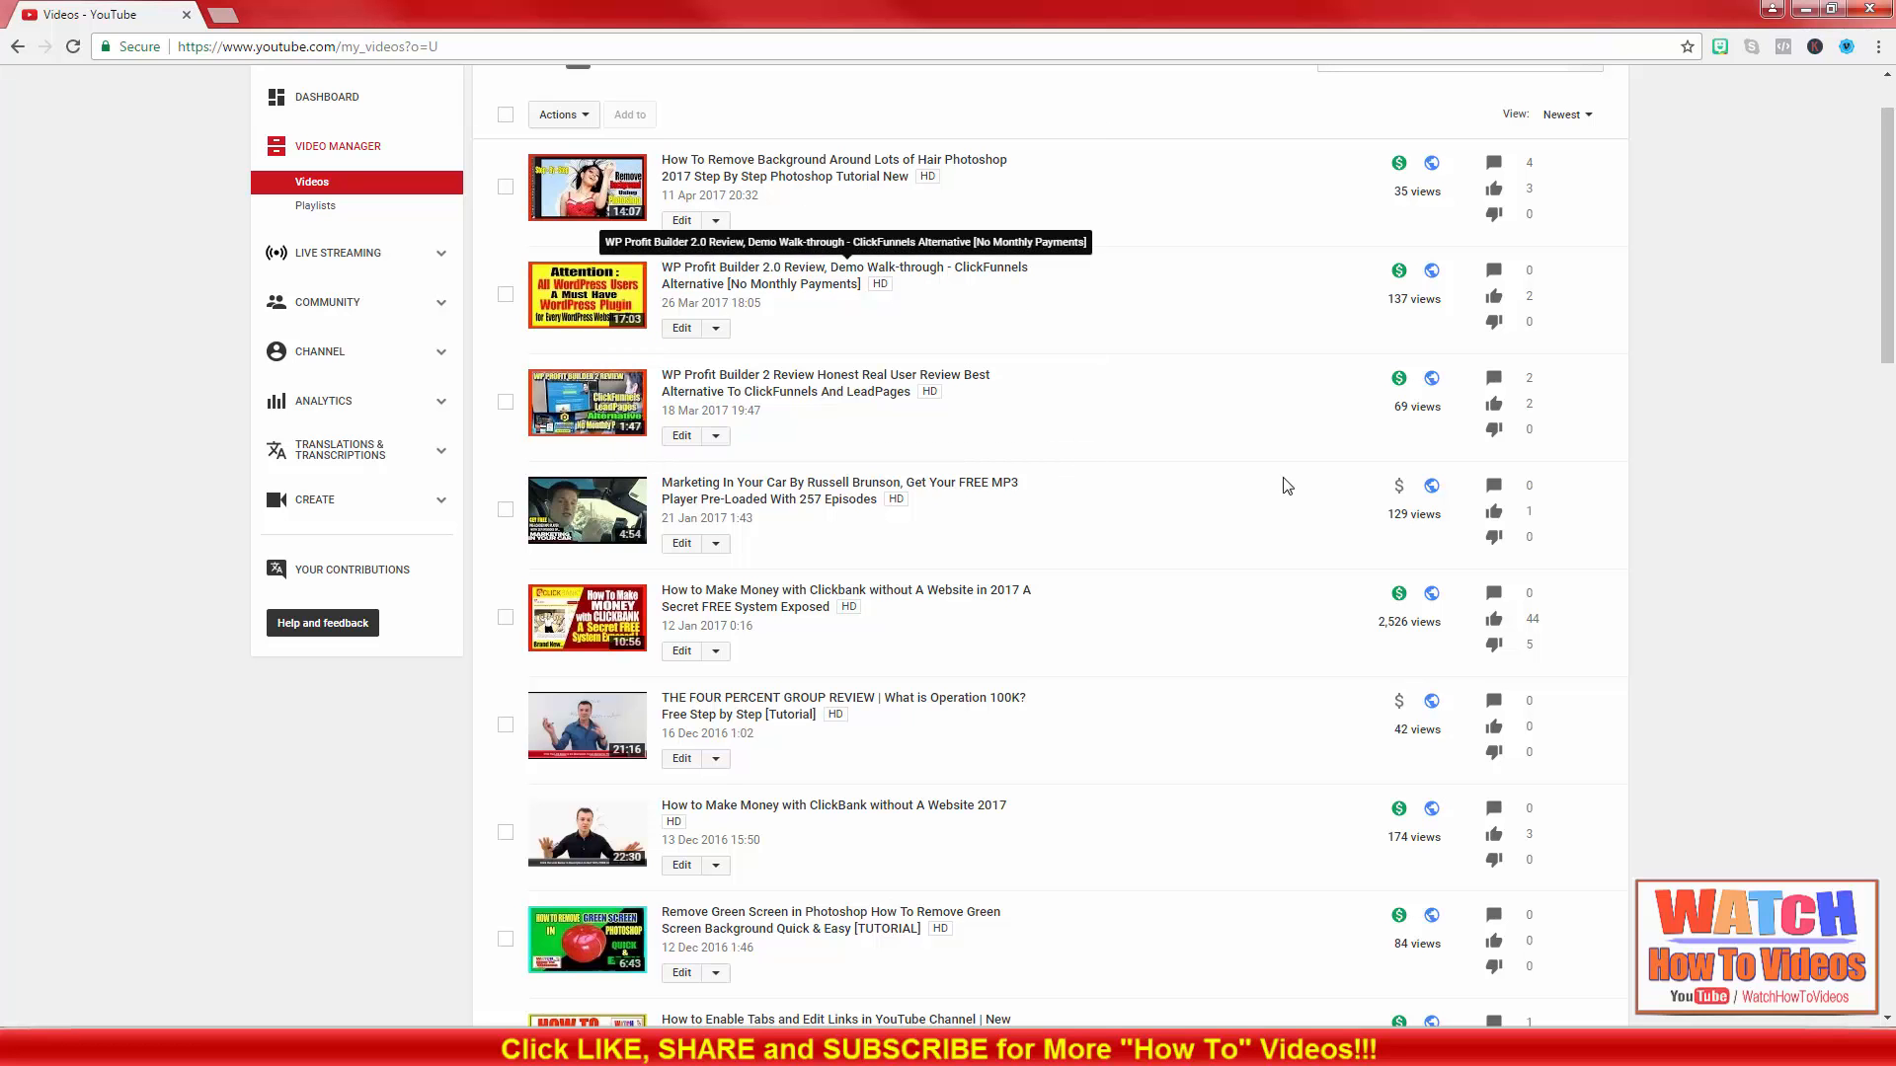
scroll(1636, 490, "down", 1)
scroll(1636, 491, "down", 9)
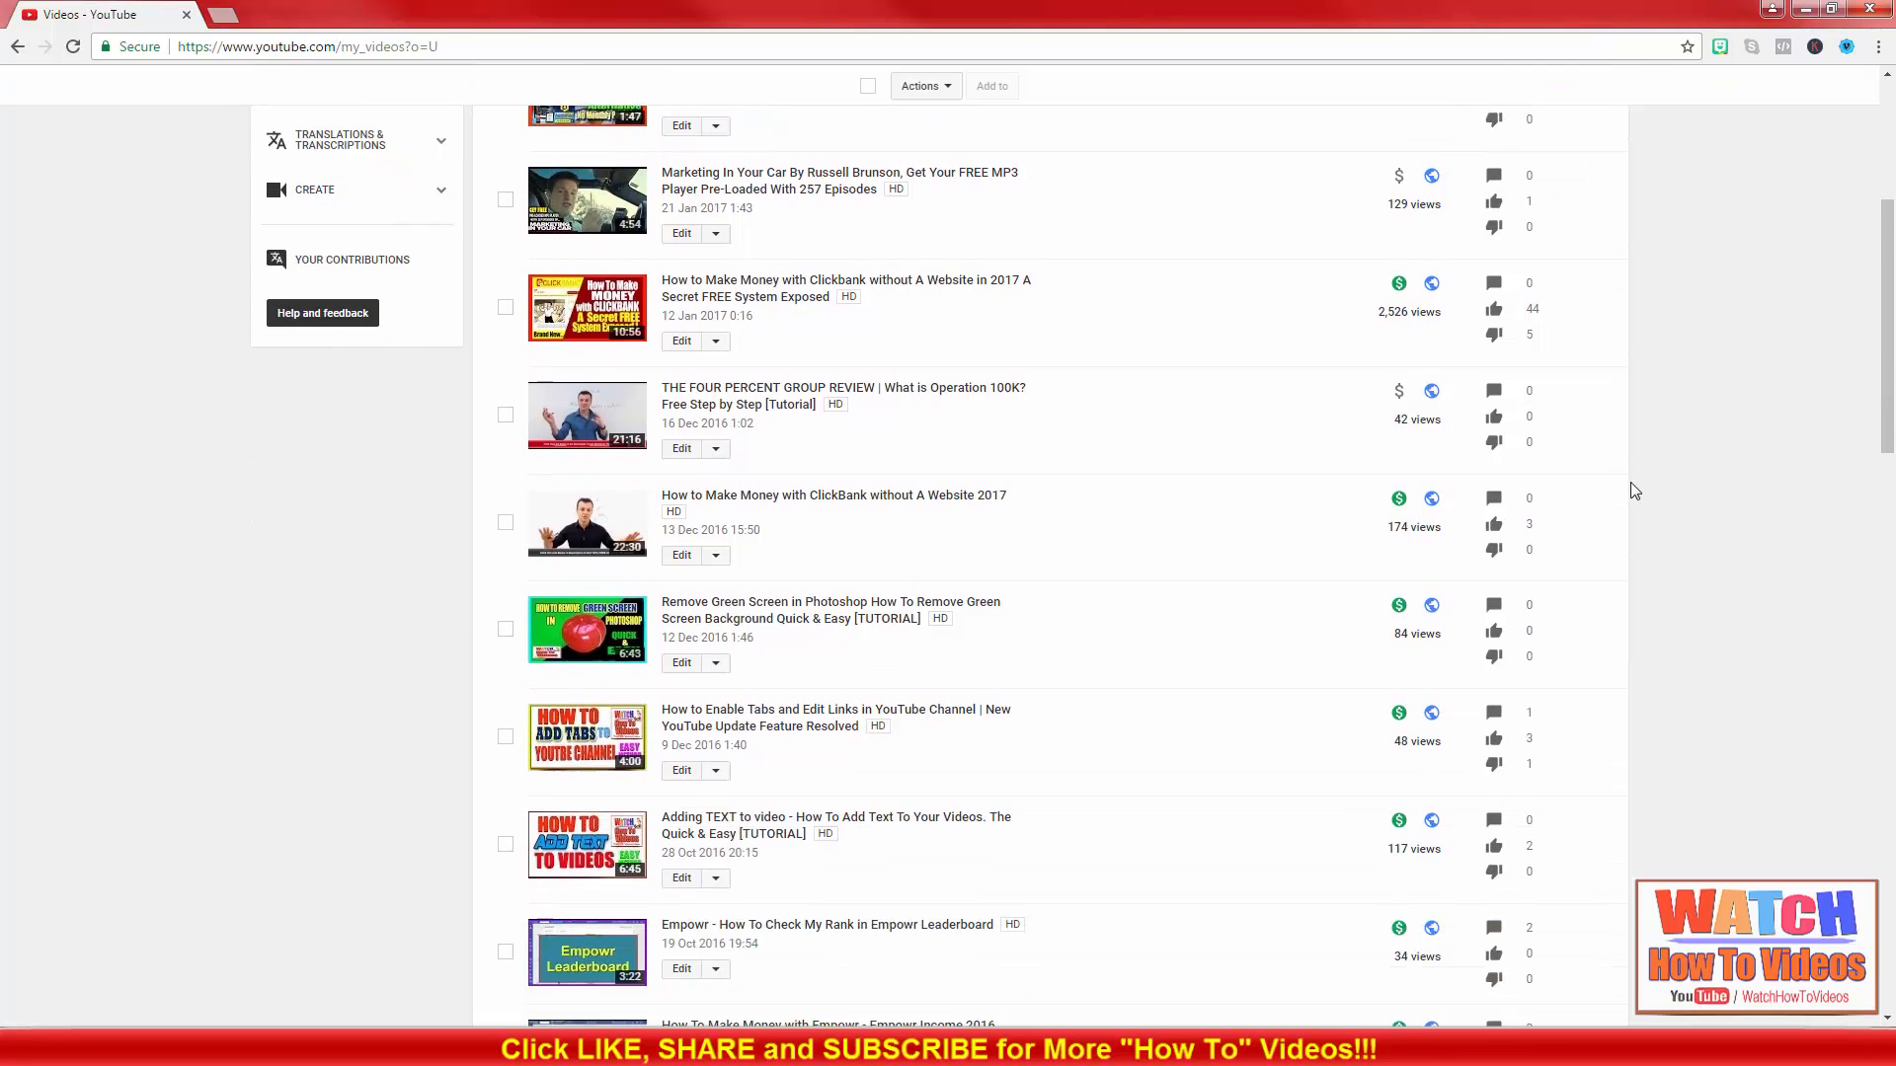
scroll(1631, 490, "up", 6)
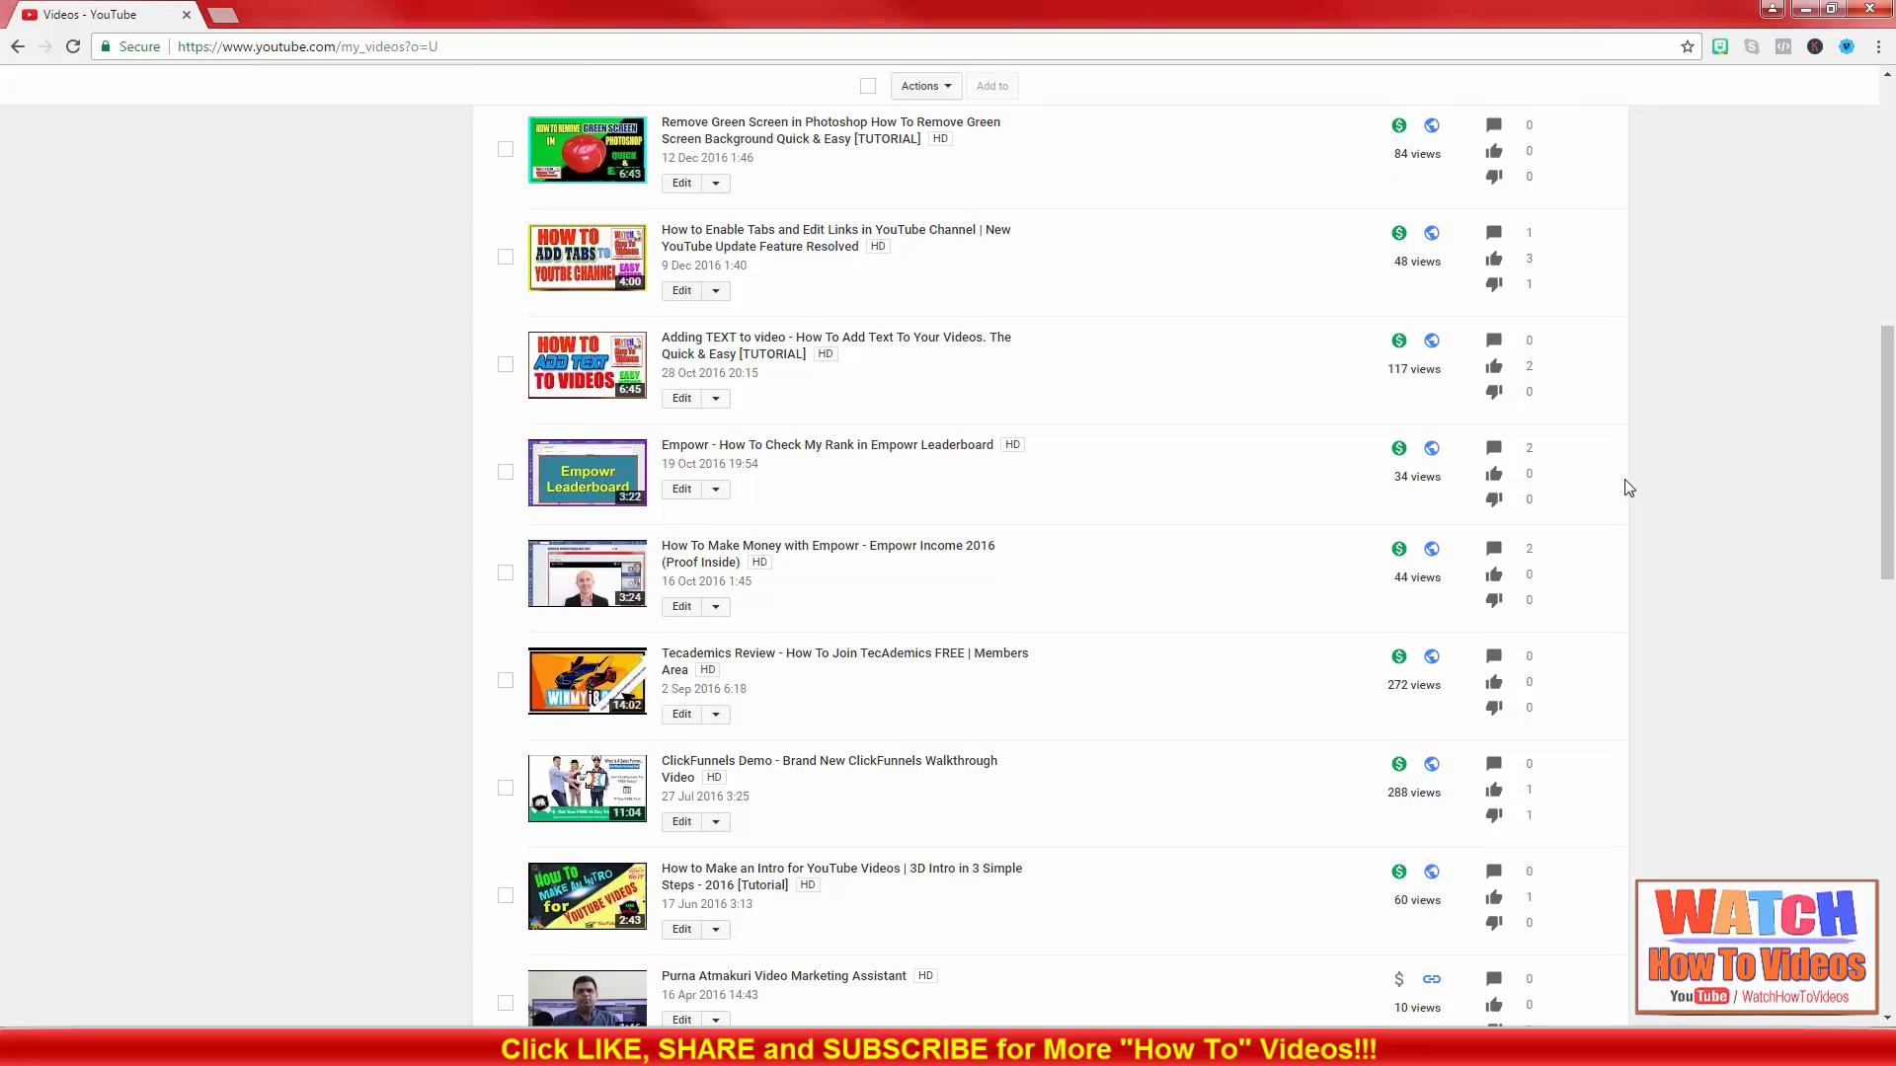
scroll(1628, 488, "up", 4)
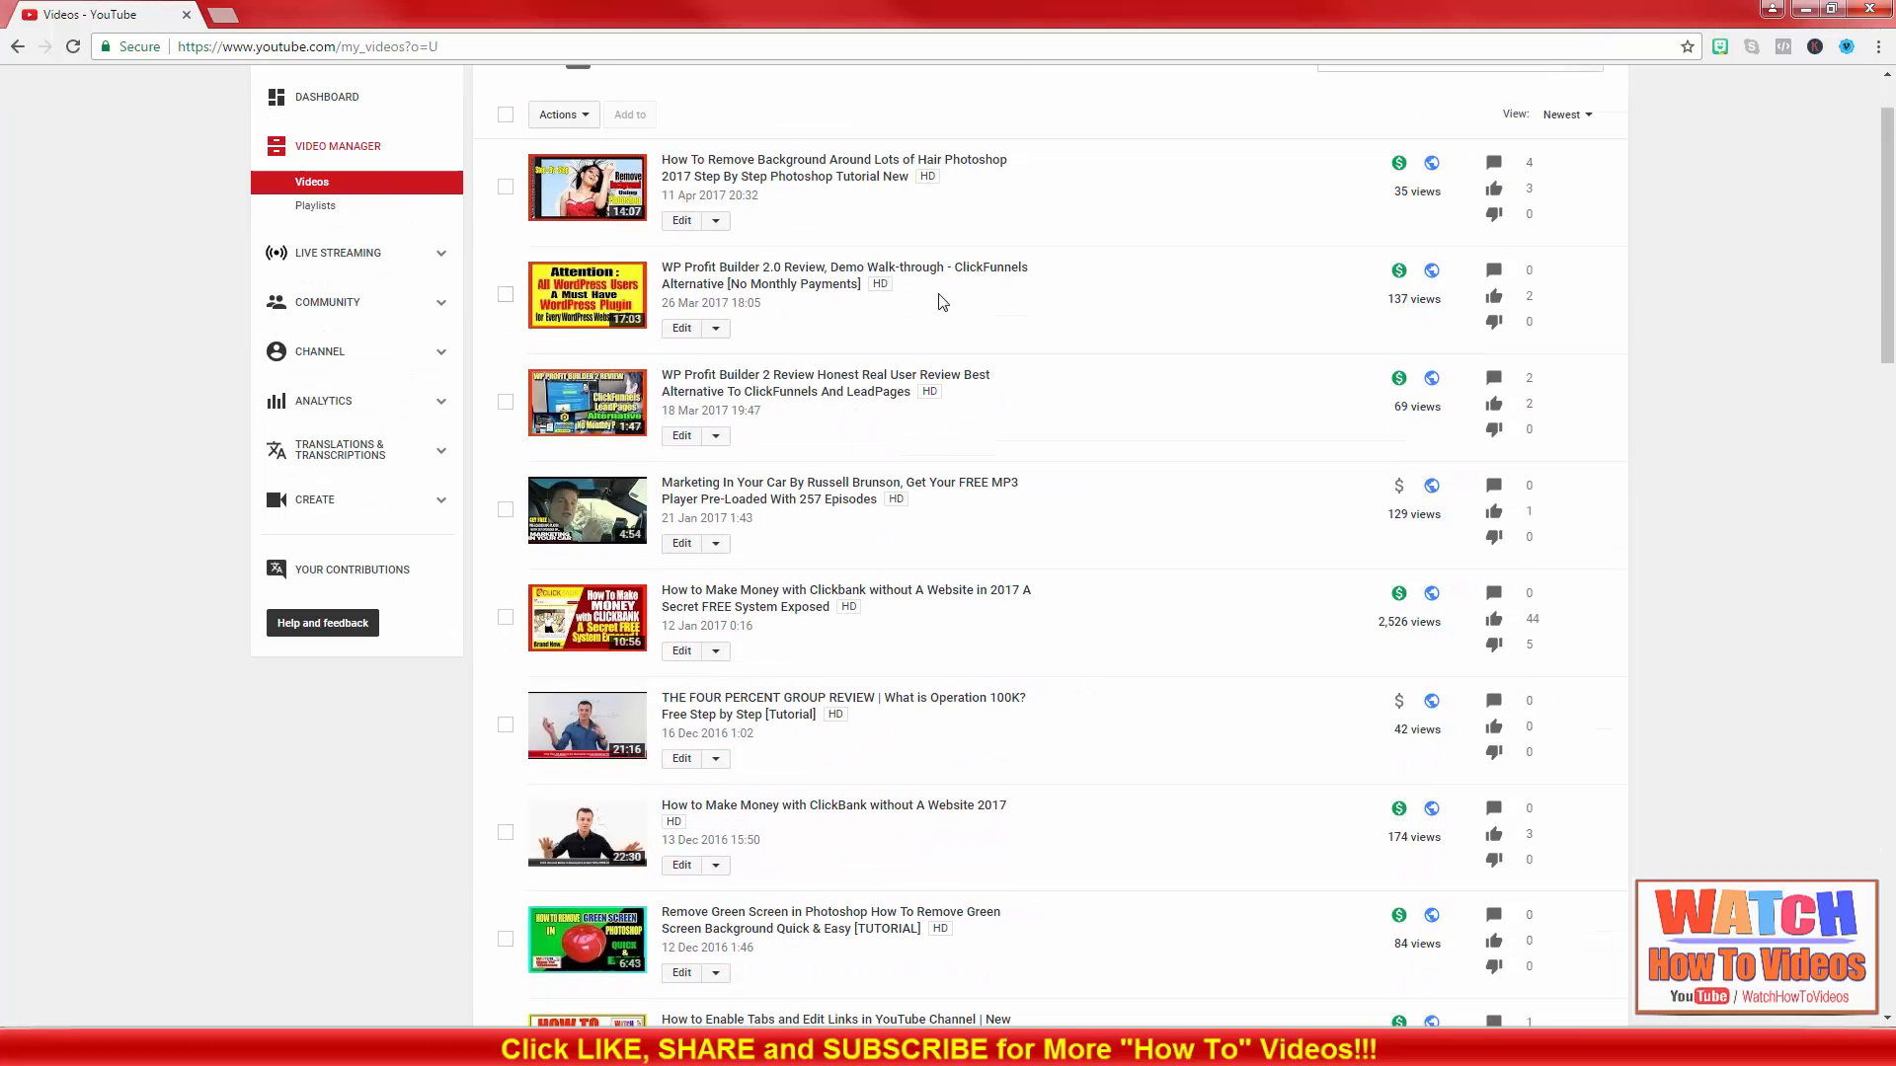
scroll(730, 592, "down", 4)
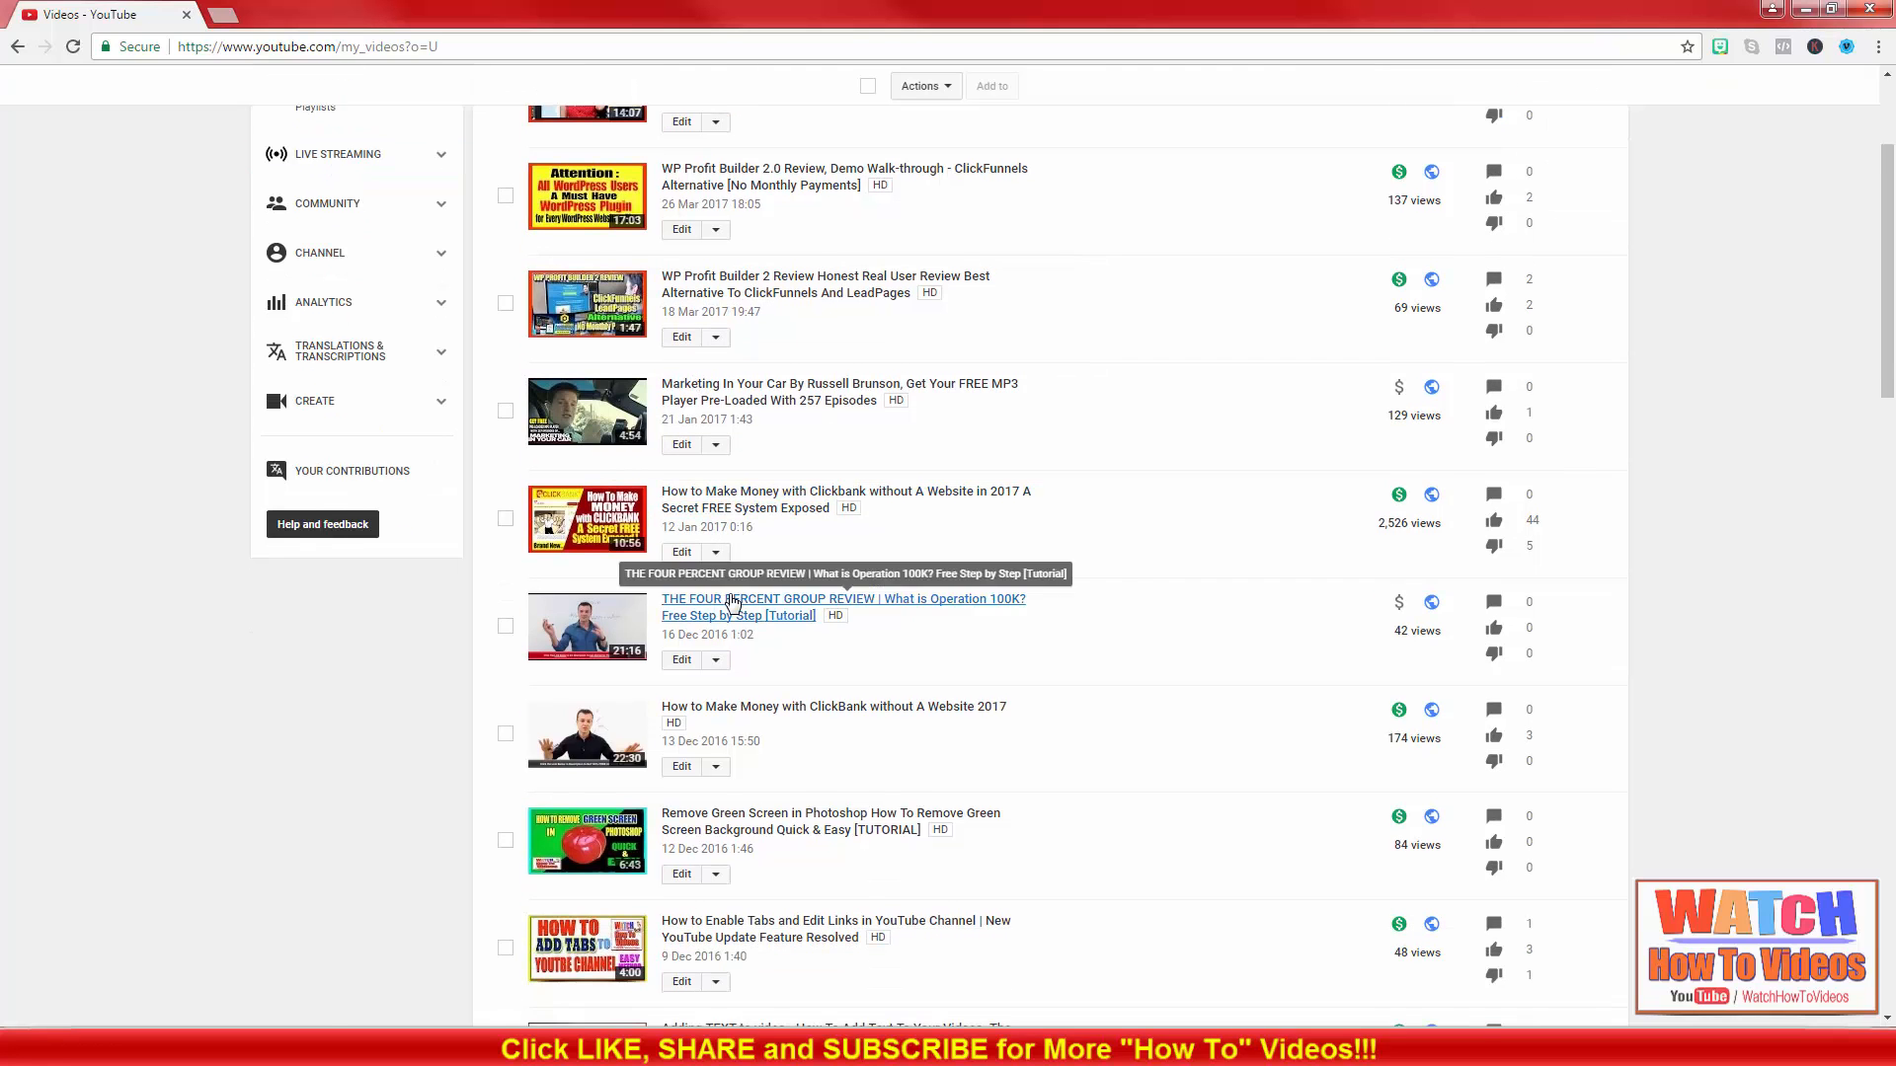